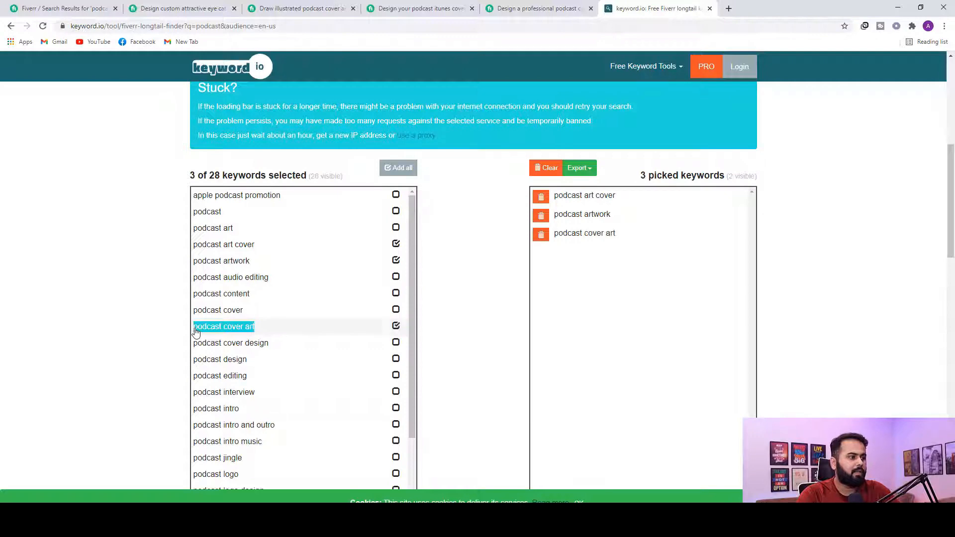
Copy the keyword "podcast cover art" from keyword.io and search Fiverr for it
{"action": "key", "text": "ctrl+c"}
{"action": "left_click", "coordinate": [75, 8]}
{"action": "triple_click", "coordinate": [247, 73]}
{"action": "key", "text": "ctrl+v"}
{"action": "left_click", "coordinate": [384, 74]}
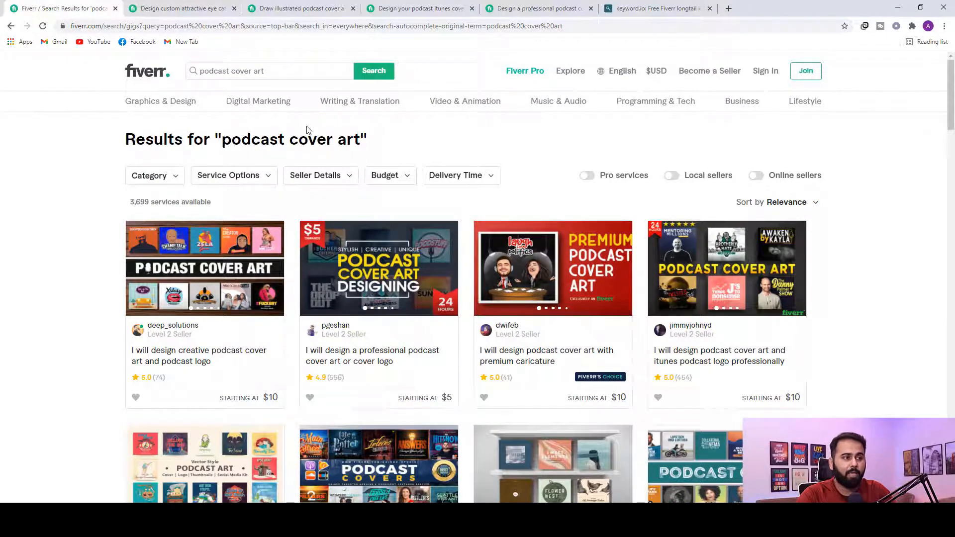
Switch back to keyword.io, add all suggested podcast keywords to the picked list, and check its export options
{"action": "left_click", "coordinate": [651, 11]}
{"action": "scroll", "coordinate": [418, 239], "scroll_direction": "down", "scroll_amount": 1}
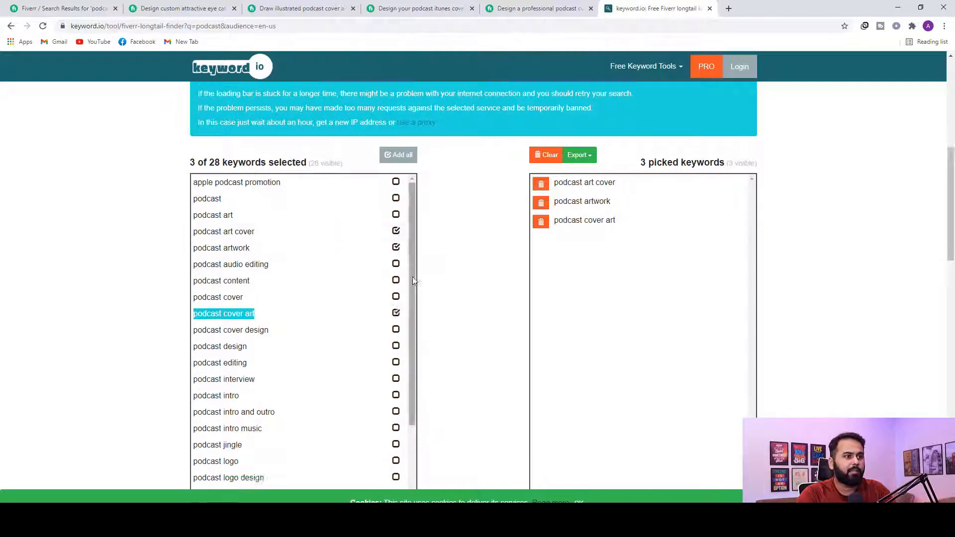
{"action": "scroll", "coordinate": [413, 281], "scroll_direction": "up", "scroll_amount": 2}
{"action": "left_click", "coordinate": [398, 217]}
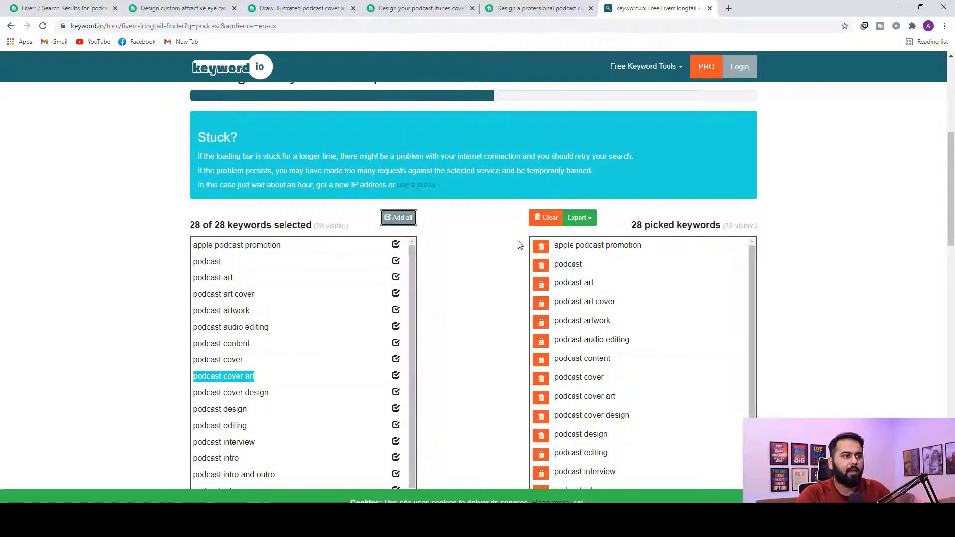
{"action": "left_click", "coordinate": [579, 219]}
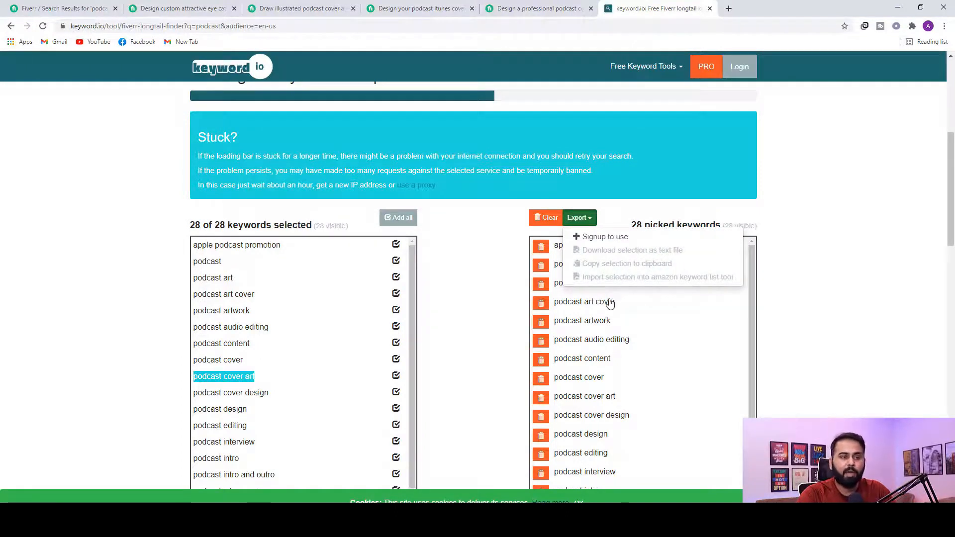
{"action": "left_click", "coordinate": [510, 305]}
Browse the keyword list, copy "podcast design", and search Fiverr for it
{"action": "scroll", "coordinate": [564, 284], "scroll_direction": "down", "scroll_amount": 12}
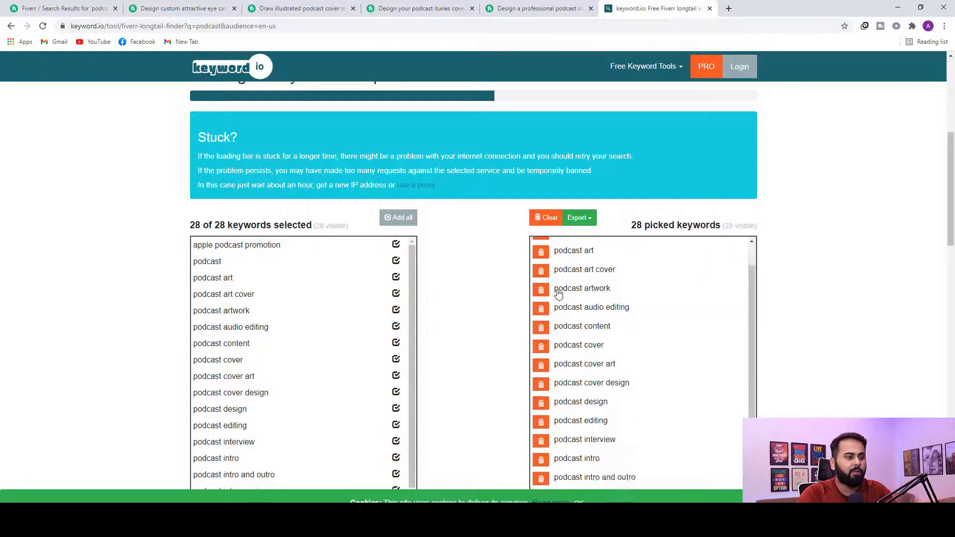
{"action": "scroll", "coordinate": [608, 295], "scroll_direction": "up", "scroll_amount": 5}
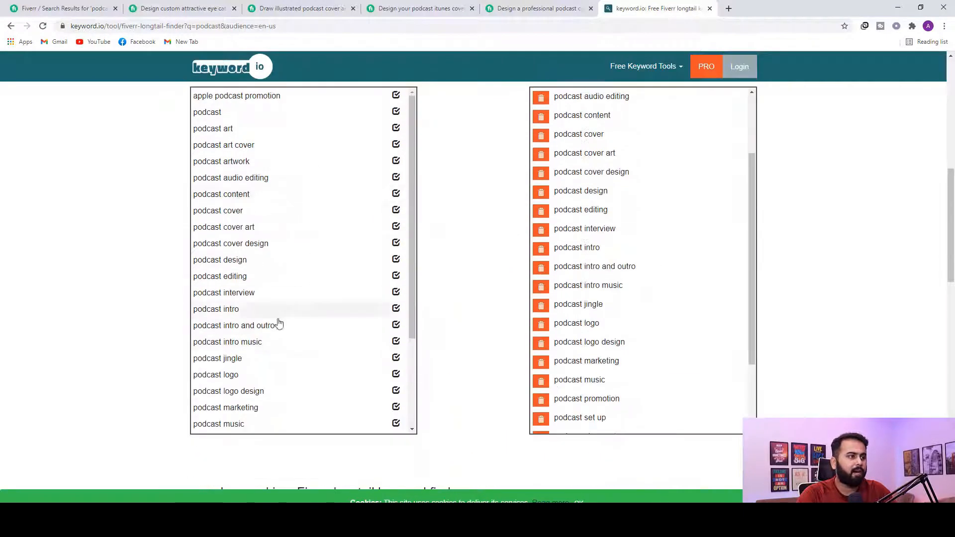
{"action": "scroll", "coordinate": [293, 348], "scroll_direction": "up", "scroll_amount": 5}
{"action": "scroll", "coordinate": [265, 279], "scroll_direction": "down", "scroll_amount": 7}
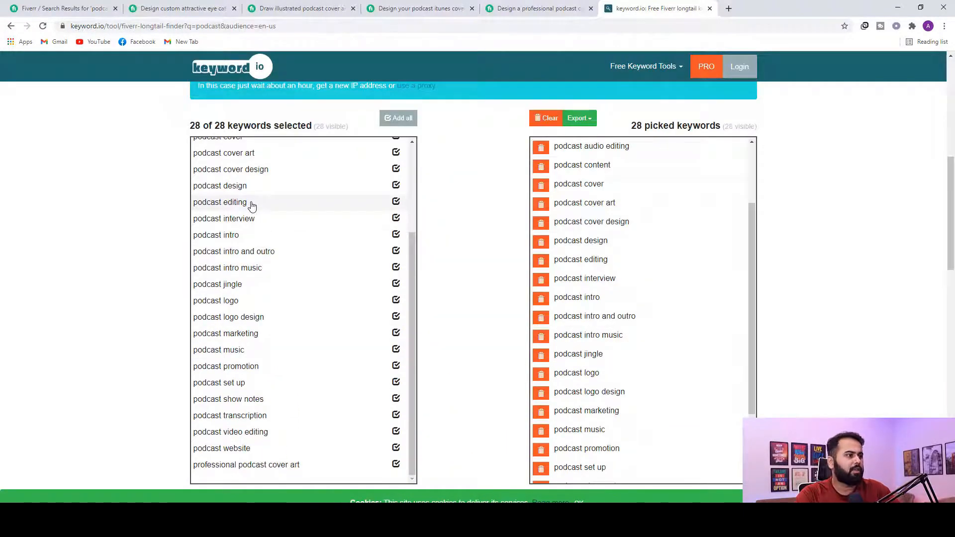
{"action": "left_click_drag", "start_coordinate": [249, 186], "coordinate": [197, 192]}
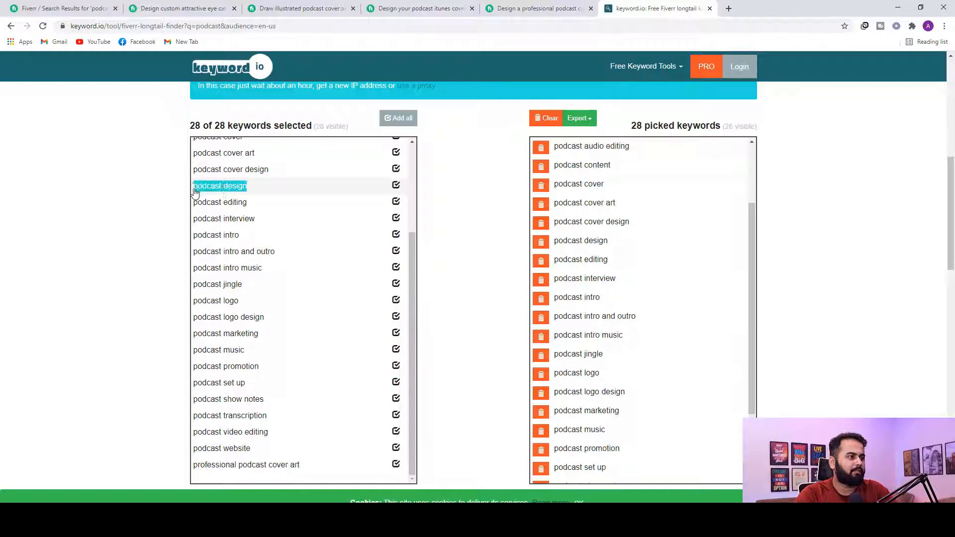
{"action": "left_click", "coordinate": [60, 8]}
{"action": "triple_click", "coordinate": [276, 72]}
{"action": "key", "text": "ctrl+v"}
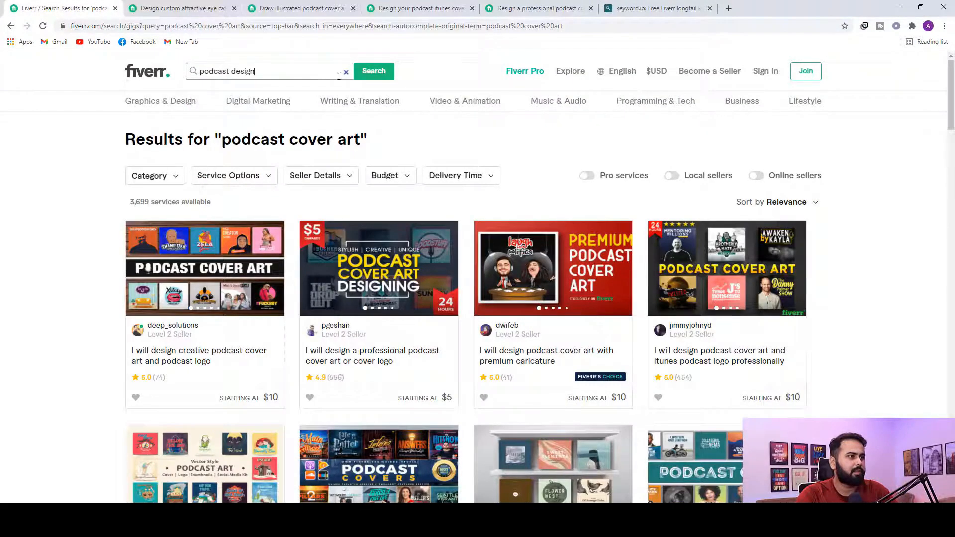
{"action": "left_click", "coordinate": [373, 71]}
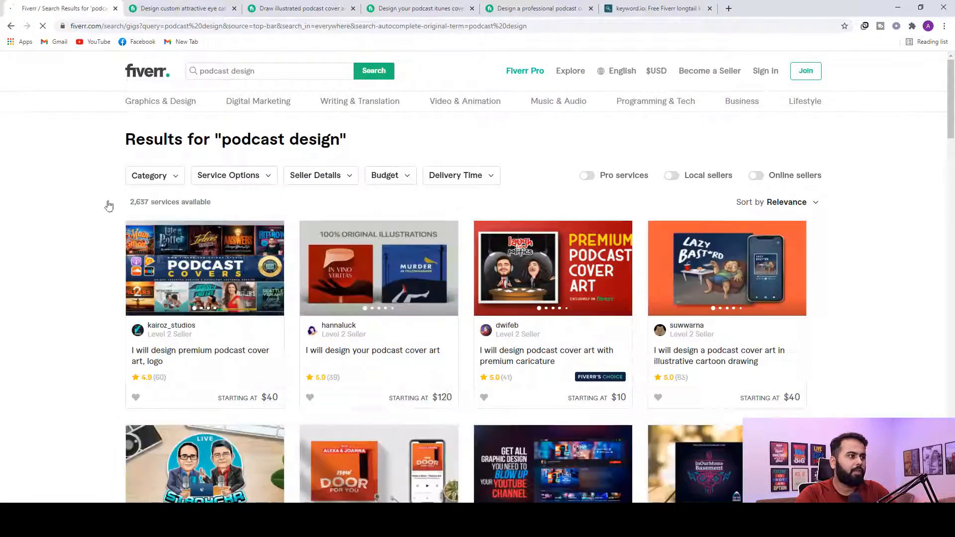
Copy the keyword "podcast logo" from keyword.io and search Fiverr for it
{"action": "left_click", "coordinate": [642, 9]}
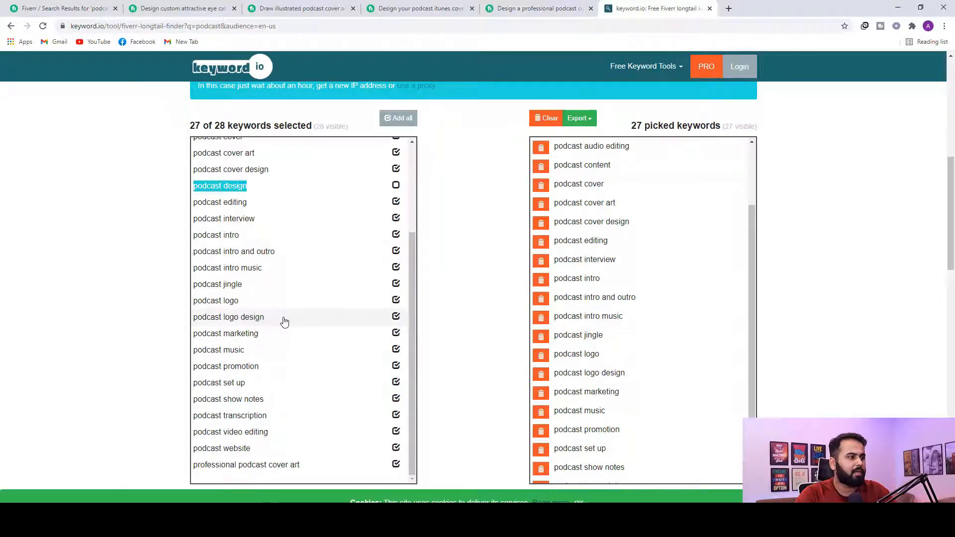
{"action": "left_click_drag", "start_coordinate": [239, 301], "coordinate": [193, 301]}
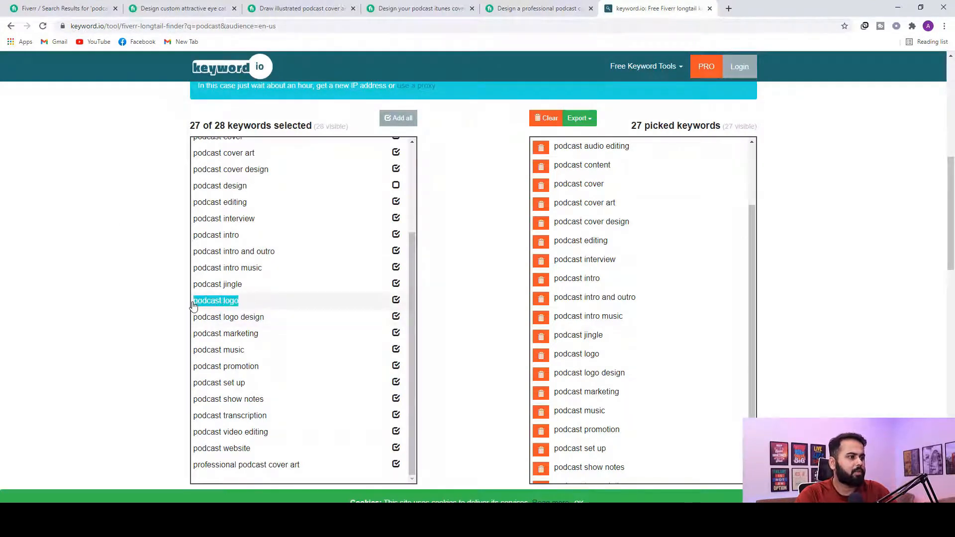
{"action": "key", "text": "ctrl+c"}
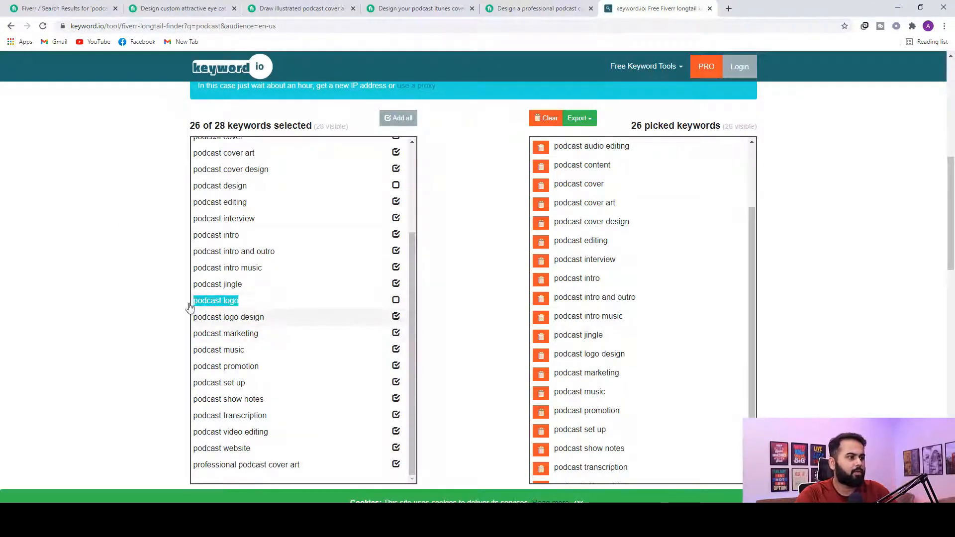
{"action": "left_click", "coordinate": [60, 9]}
{"action": "left_click", "coordinate": [346, 71]}
{"action": "key", "text": "ctrl+v"}
{"action": "left_click", "coordinate": [373, 74]}
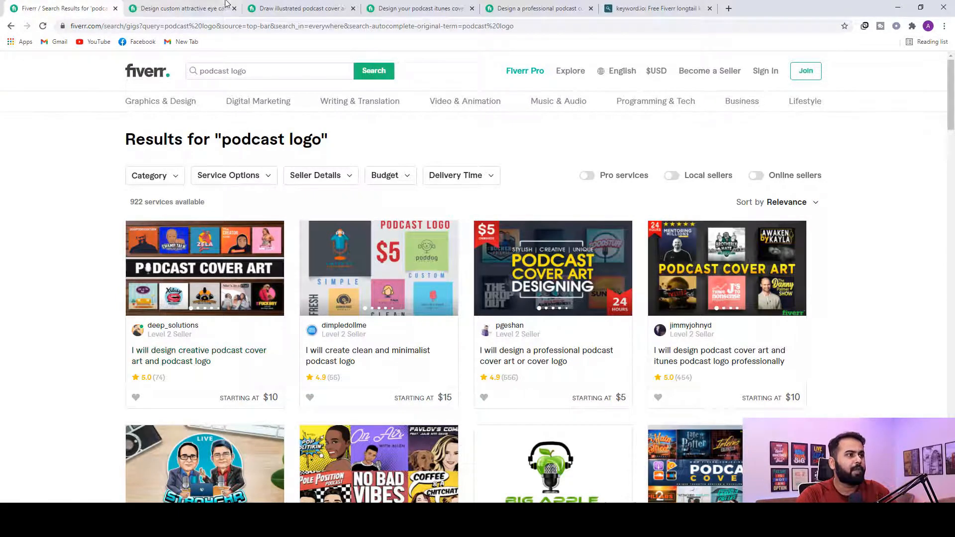
Create a blank Google Sheets spreadsheet in Google Drive and name it "Fiverr keyword Research"
{"action": "left_click", "coordinate": [649, 8]}
{"action": "left_click", "coordinate": [729, 8]}
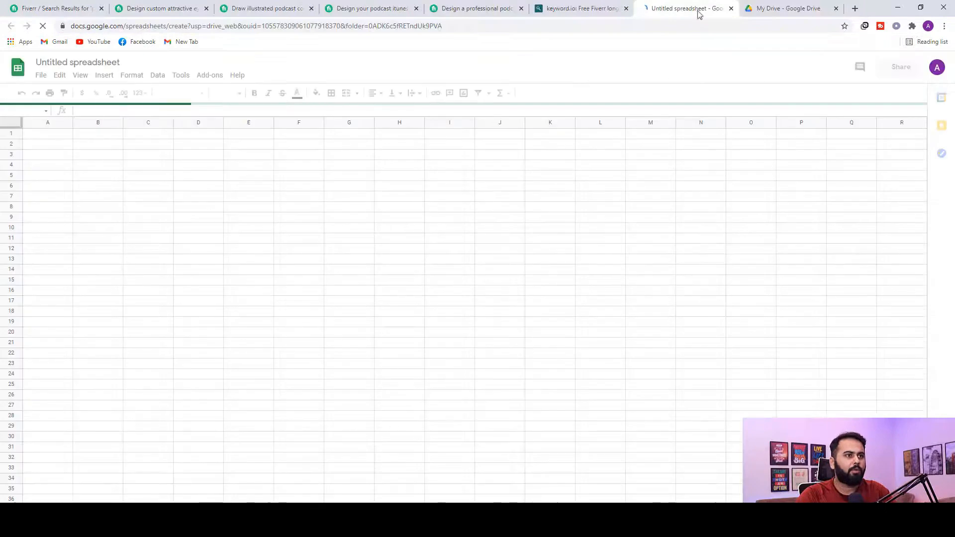
{"action": "left_click", "coordinate": [102, 63]}
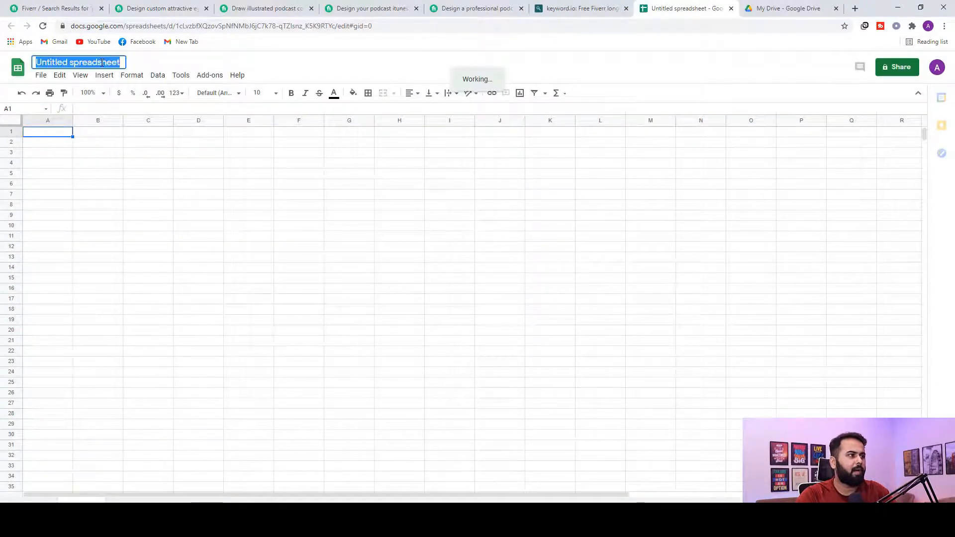
{"action": "type", "text": "F"}
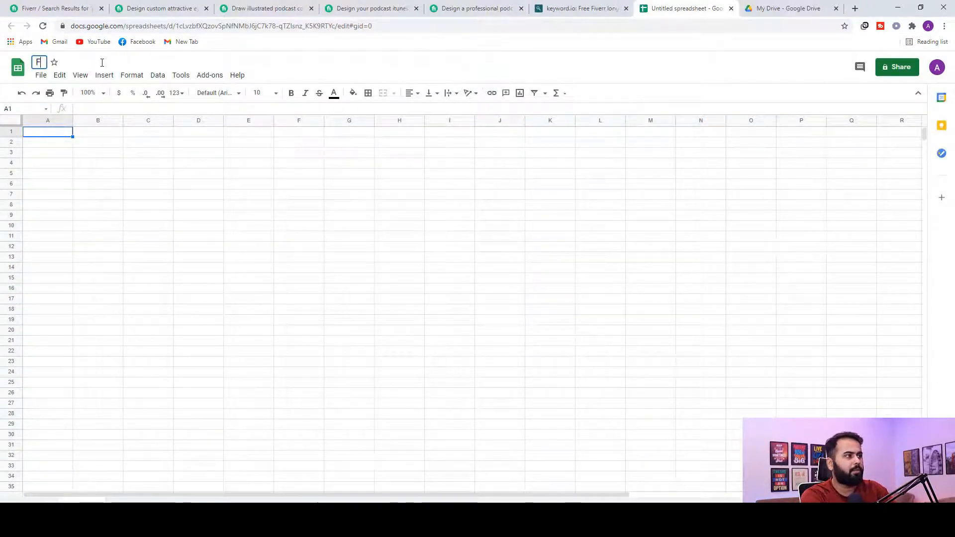
{"action": "type", "text": "iverr keyword R"}
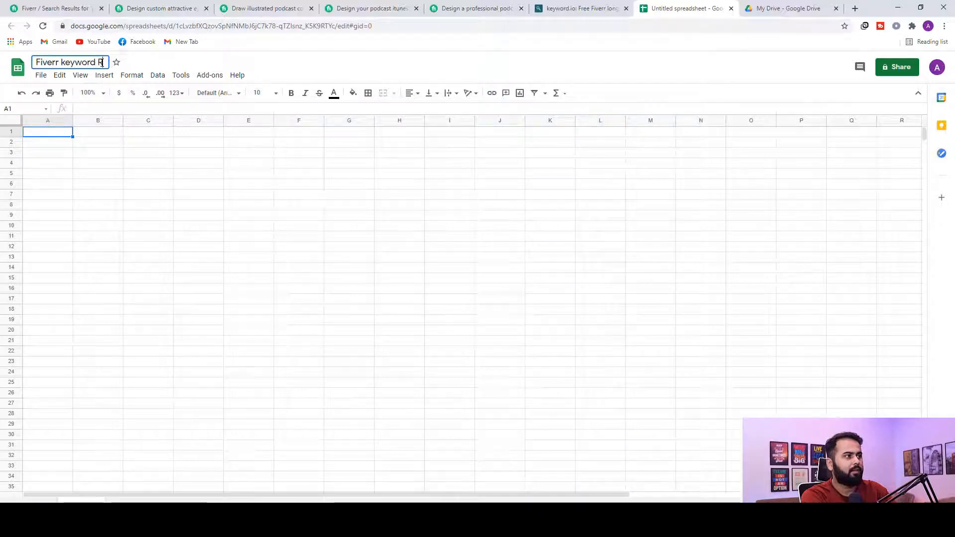
{"action": "type", "text": "esearc"}
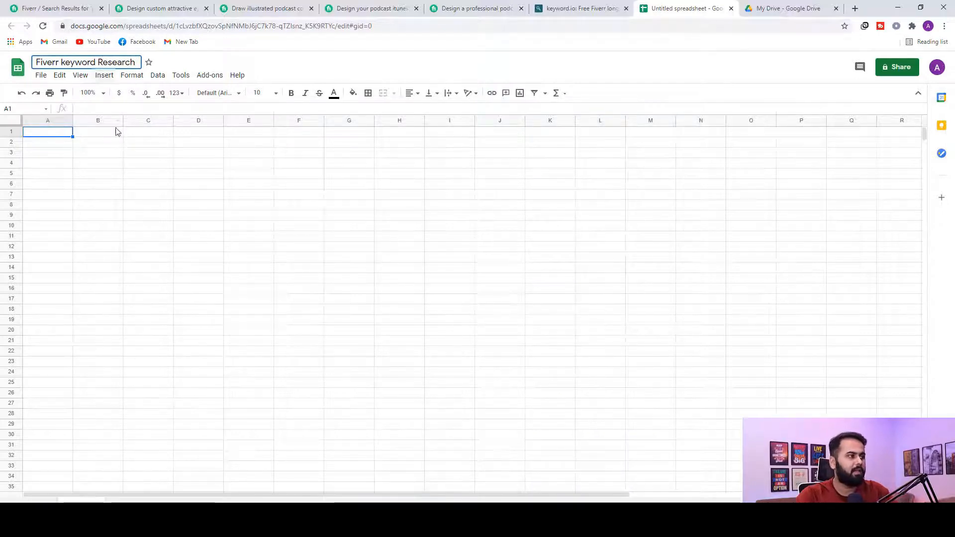
{"action": "type", "text": "h"}
{"action": "key", "text": "Return"}
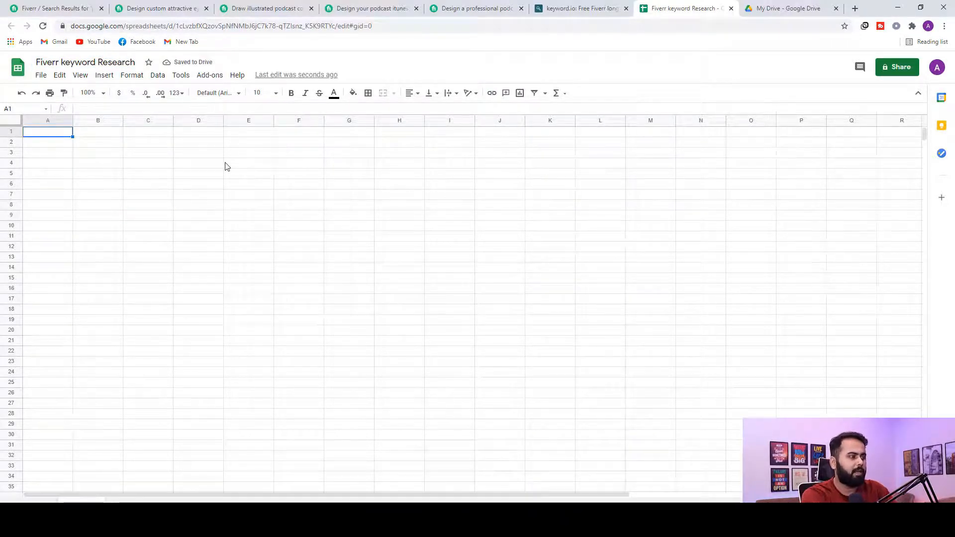
Enter the column headers "Keywords" in A1 and "# of Gigs" in B1
{"action": "type", "text": "Keywords"}
{"action": "key", "text": "Tab"}
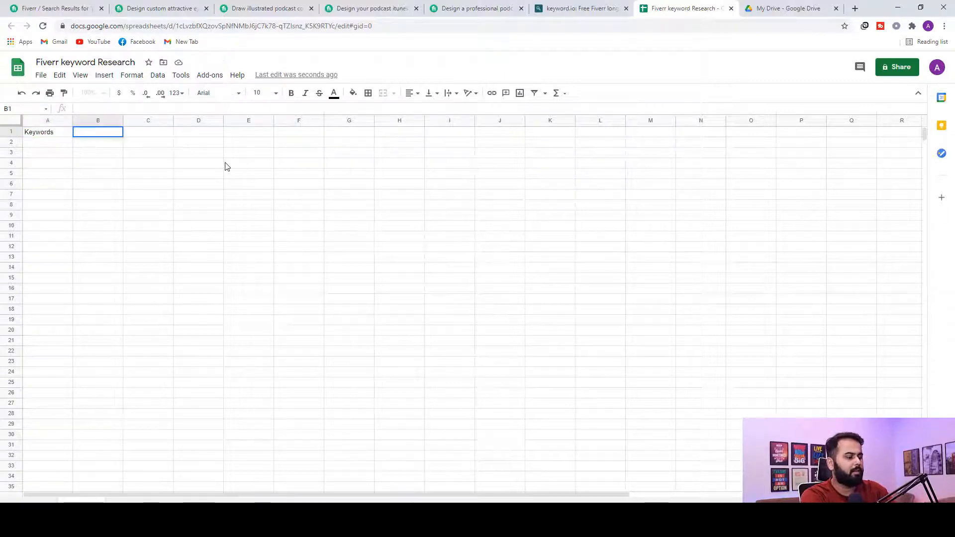
{"action": "type", "text": "# o"}
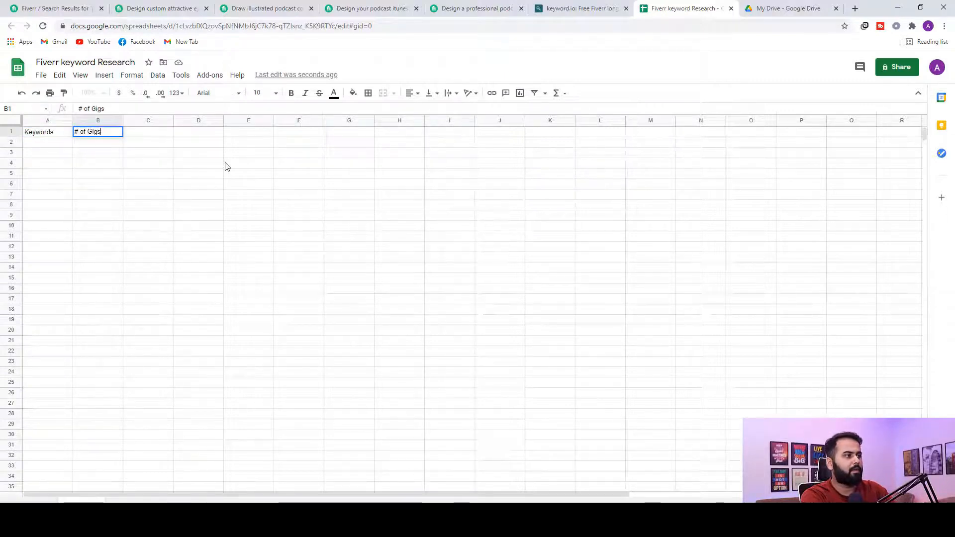
{"action": "type", "text": "f Gigs"}
{"action": "left_click", "coordinate": [149, 152]}
Copy the keyword.io suggestions from "podcast" through "professional podcast cover art" and paste them under the Keywords header in the spreadsheet, starting at A2
{"action": "left_click", "coordinate": [603, 6]}
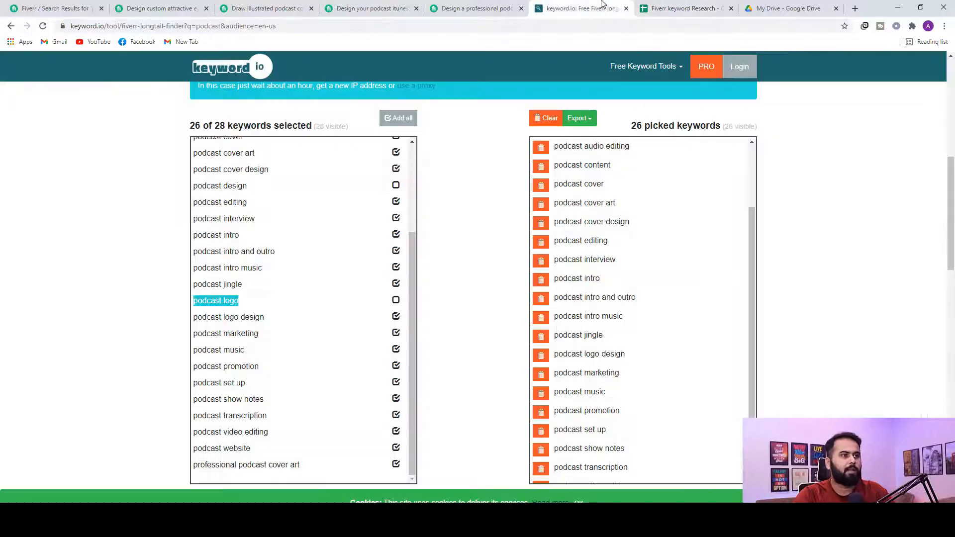
{"action": "scroll", "coordinate": [239, 194], "scroll_direction": "up", "scroll_amount": 3}
{"action": "left_click_drag", "start_coordinate": [197, 160], "coordinate": [305, 473]}
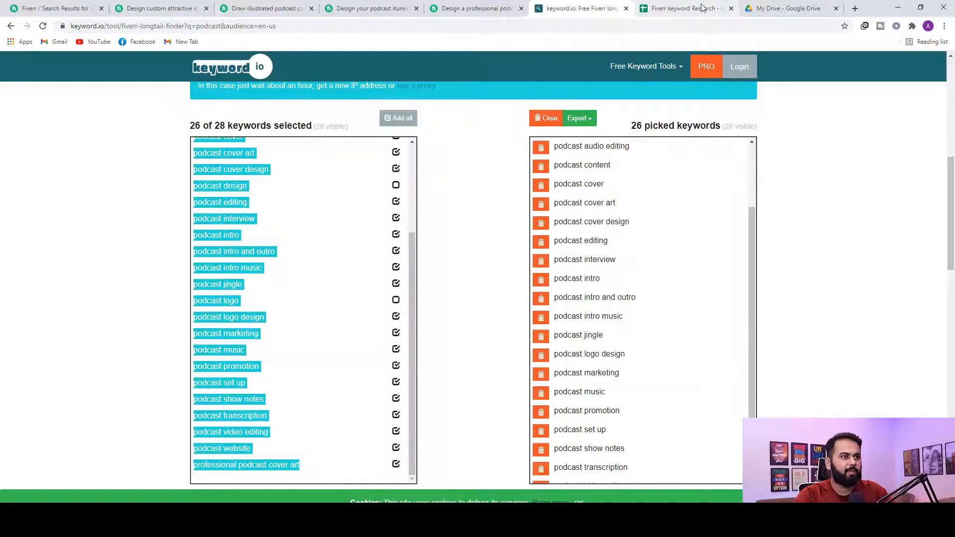
{"action": "left_click", "coordinate": [649, 14]}
{"action": "left_click", "coordinate": [40, 145]}
{"action": "key", "text": "ctrl+v"}
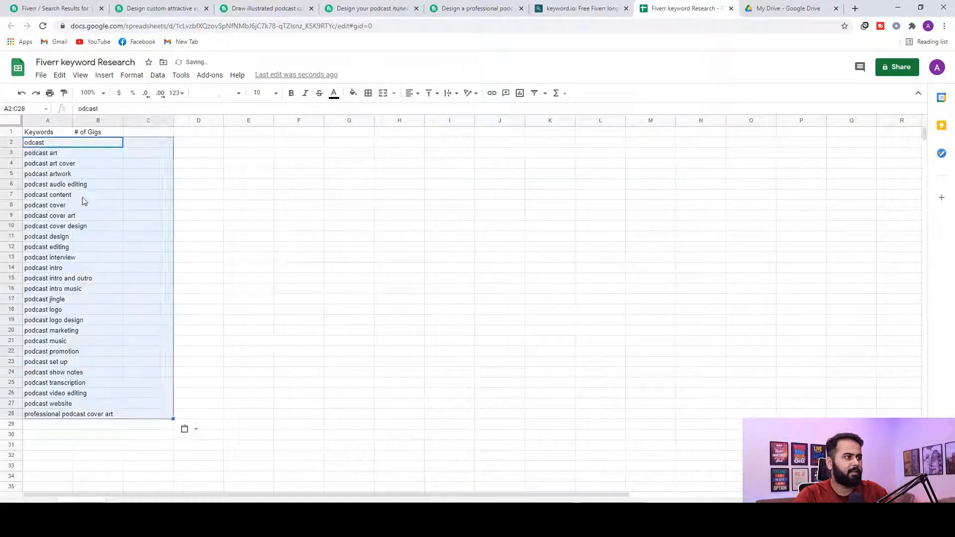
Widen the Keywords column to fit its entries and format the header row in bold with a yellow fill
{"action": "left_click_drag", "start_coordinate": [73, 120], "coordinate": [186, 121]}
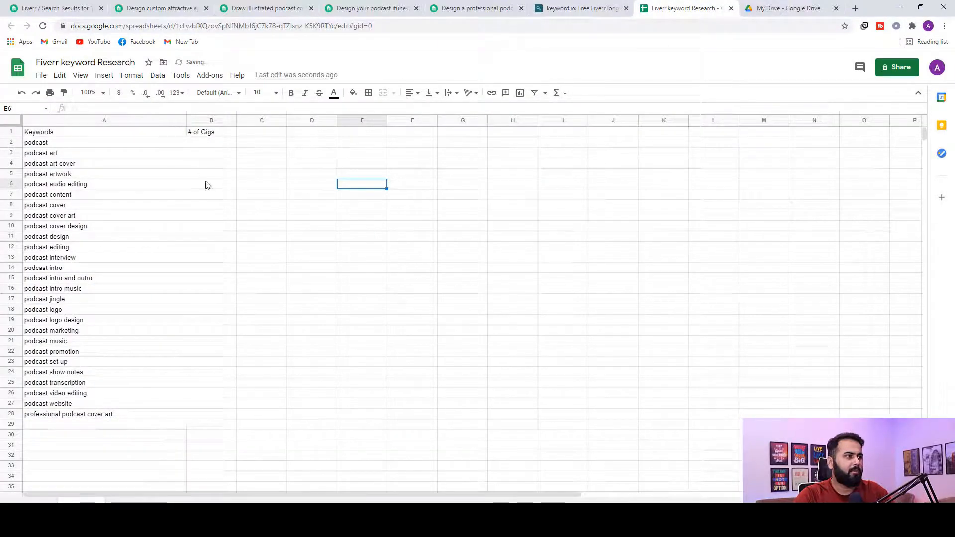
{"action": "left_click_drag", "start_coordinate": [188, 167], "coordinate": [108, 159]}
{"action": "left_click", "coordinate": [70, 121]}
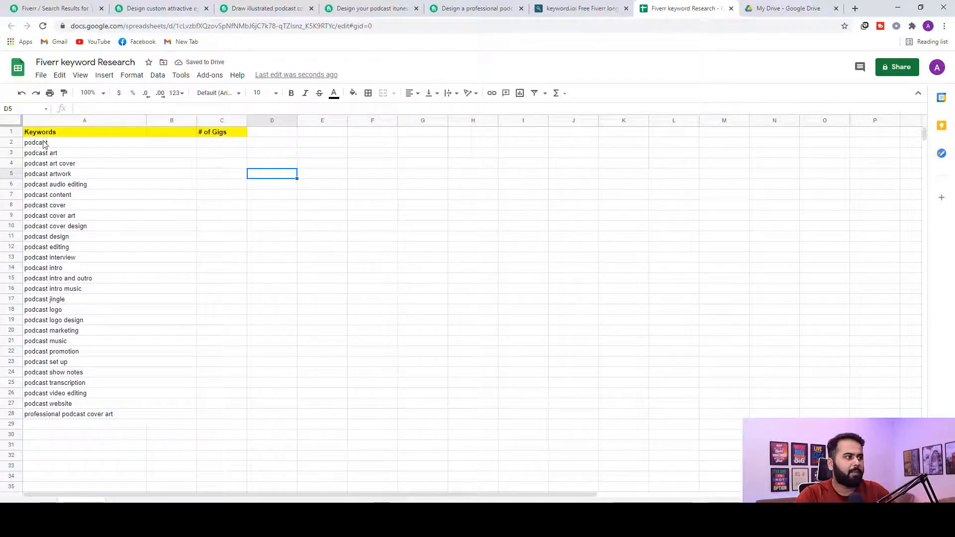
Copy the "podcast logo" service count, 922, from Fiverr into cell C18 of the spreadsheet, and clear the misplaced duplicate from D18
{"action": "left_click", "coordinate": [48, 8]}
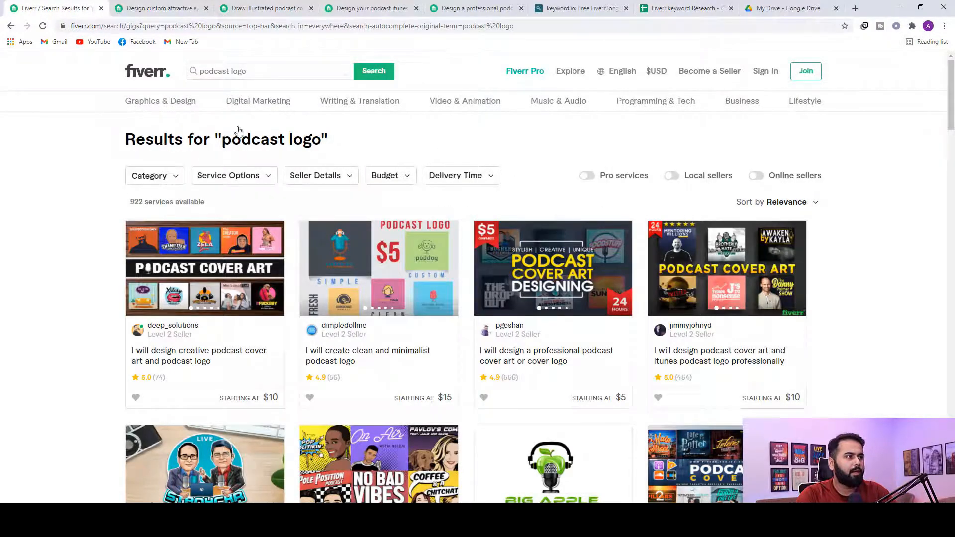
{"action": "left_click", "coordinate": [683, 9]}
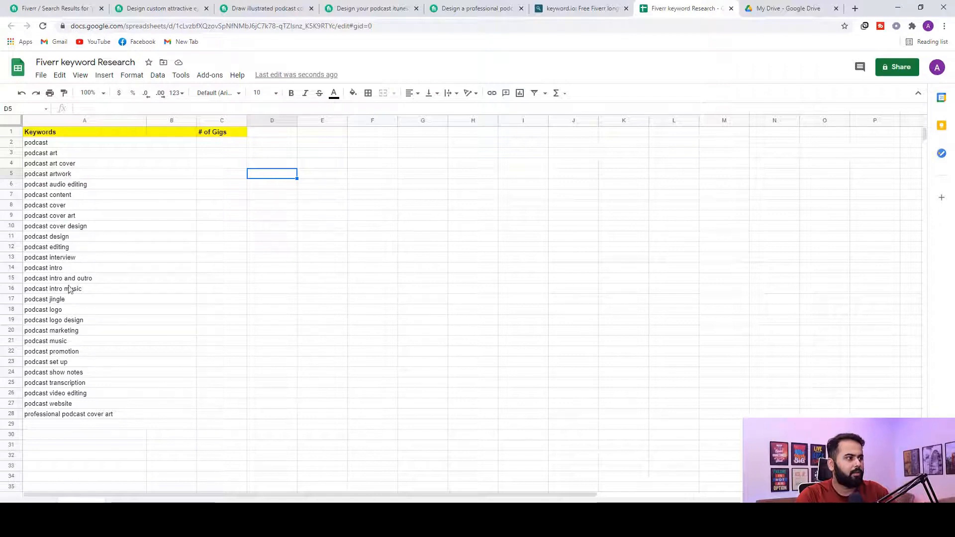
{"action": "left_click", "coordinate": [256, 312]}
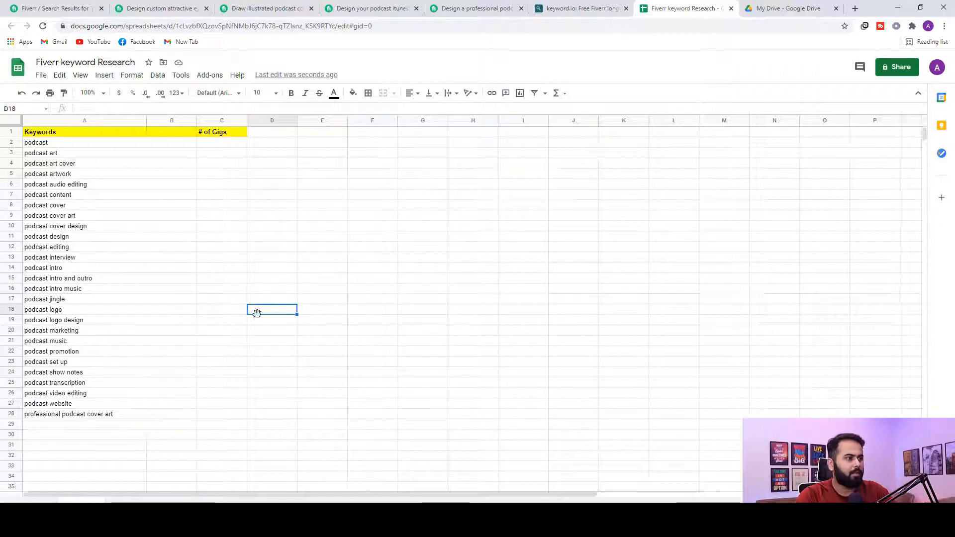
{"action": "key", "text": "ctrl+v"}
{"action": "left_click", "coordinate": [221, 313]}
{"action": "key", "text": "ctrl+v"}
{"action": "left_click", "coordinate": [271, 314]}
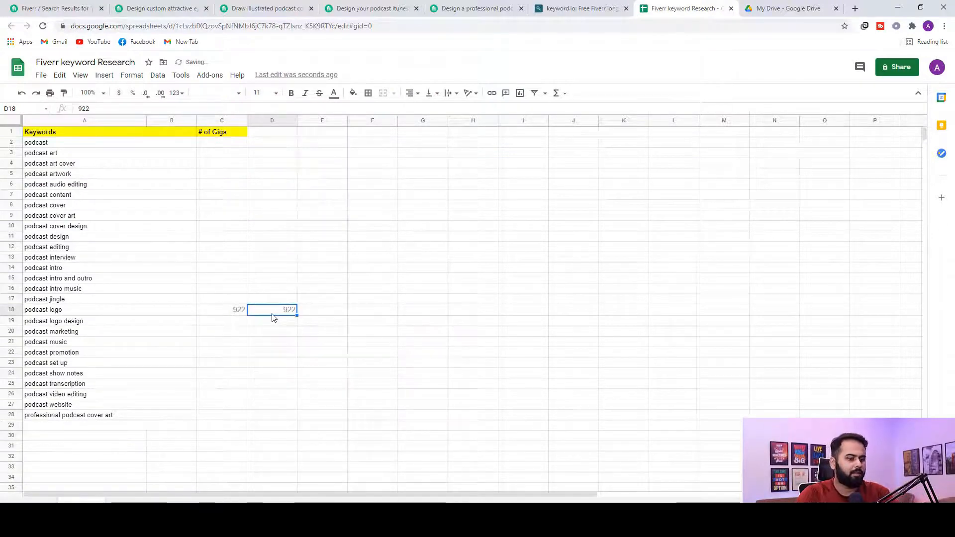
{"action": "key", "text": "Delete"}
{"action": "left_click", "coordinate": [222, 314]}
{"action": "left_click", "coordinate": [292, 94]}
{"action": "left_click", "coordinate": [291, 227]}
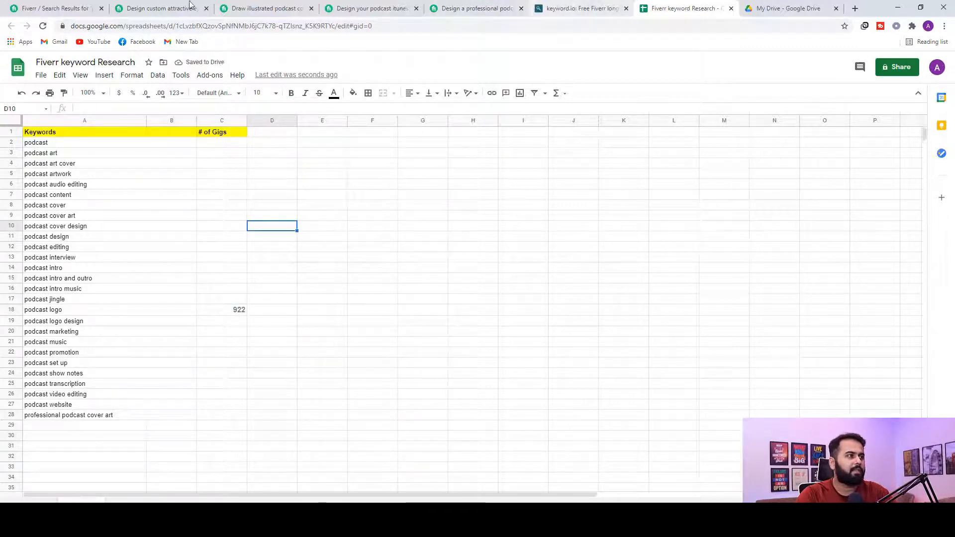
Copy the keyword "podcast artwork" from keyword.io and search Fiverr for it
{"action": "left_click", "coordinate": [580, 6]}
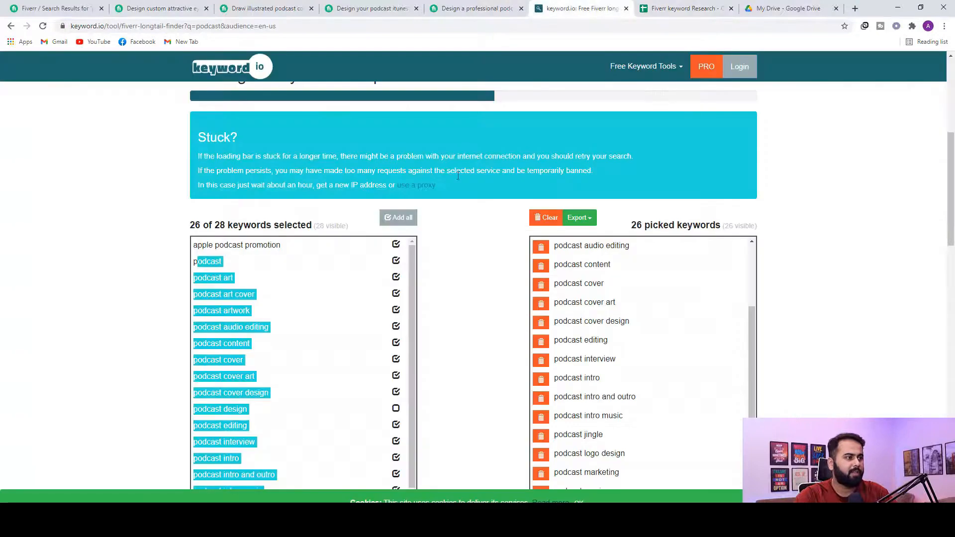
{"action": "left_click", "coordinate": [249, 294]}
{"action": "left_click_drag", "start_coordinate": [263, 309], "coordinate": [193, 312]}
{"action": "left_click", "coordinate": [53, 3]}
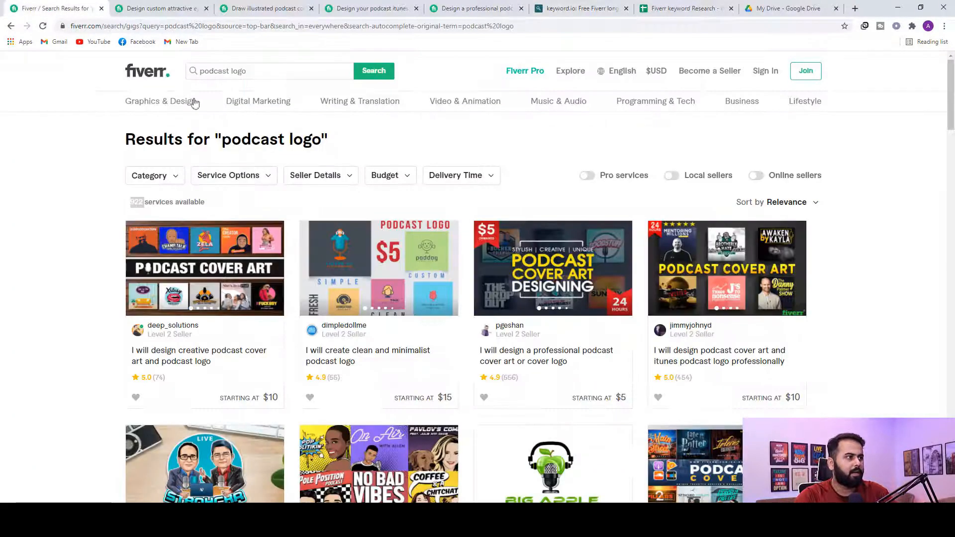
{"action": "triple_click", "coordinate": [346, 71]}
{"action": "key", "text": "ctrl+v"}
{"action": "left_click", "coordinate": [374, 71]}
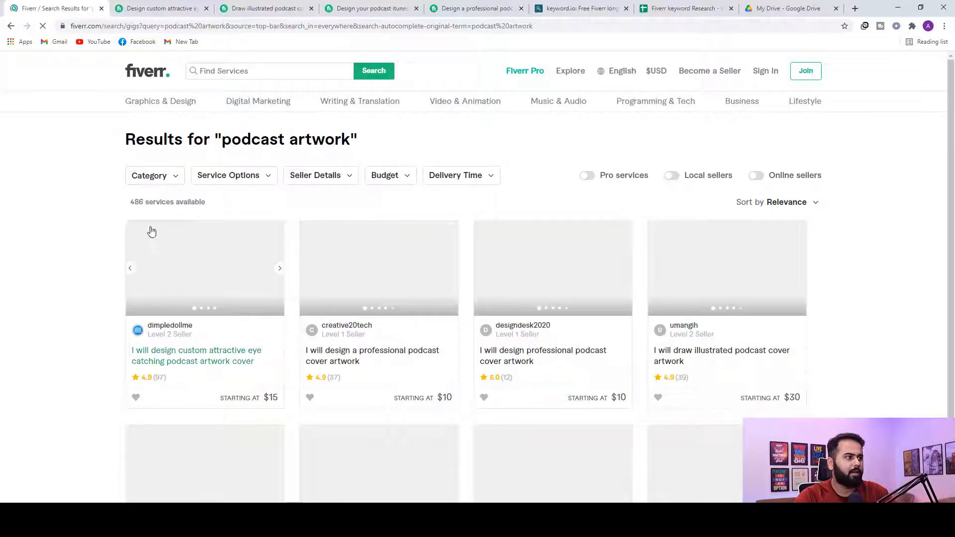
Enter the "podcast artwork" service count, 486, in cell C5 of the spreadsheet
{"action": "left_click", "coordinate": [727, 4]}
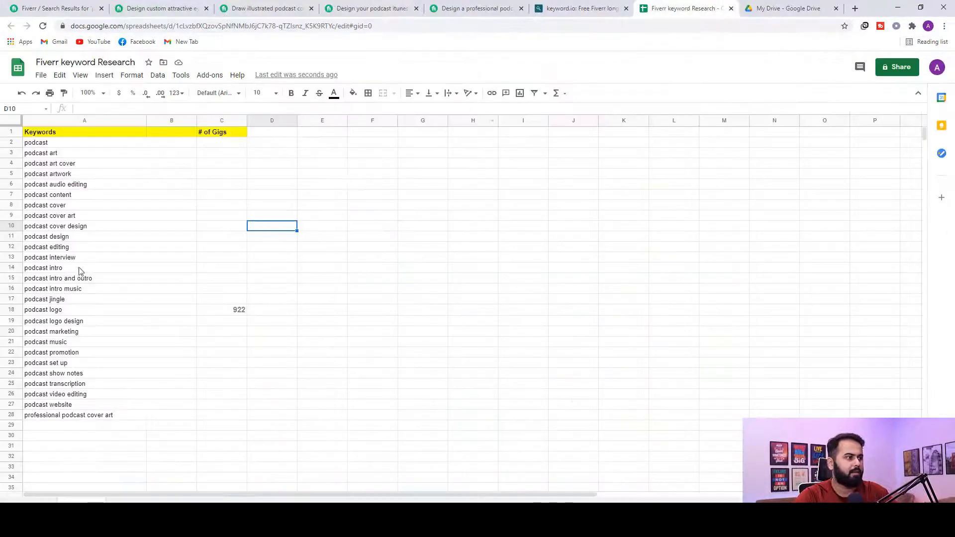
{"action": "left_click", "coordinate": [230, 195]}
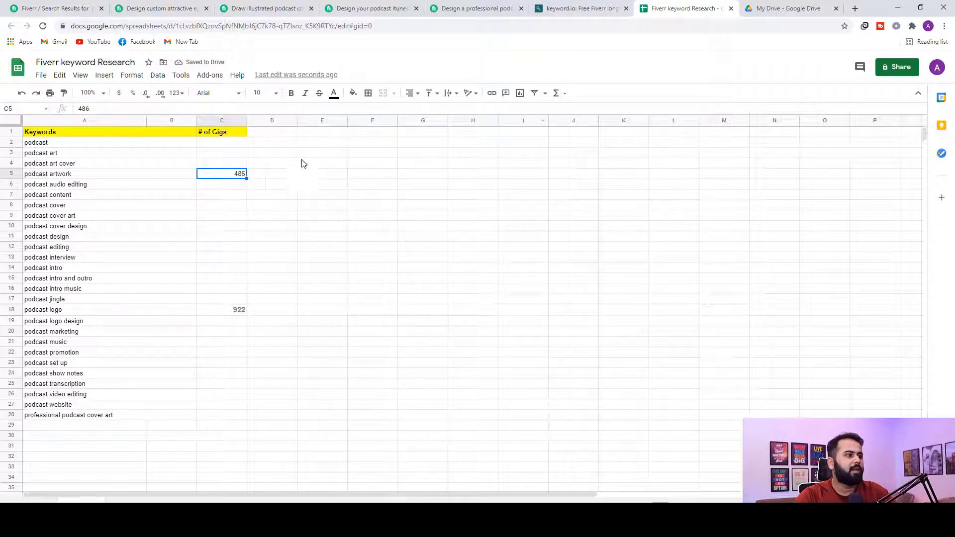
{"action": "left_click", "coordinate": [65, 8]}
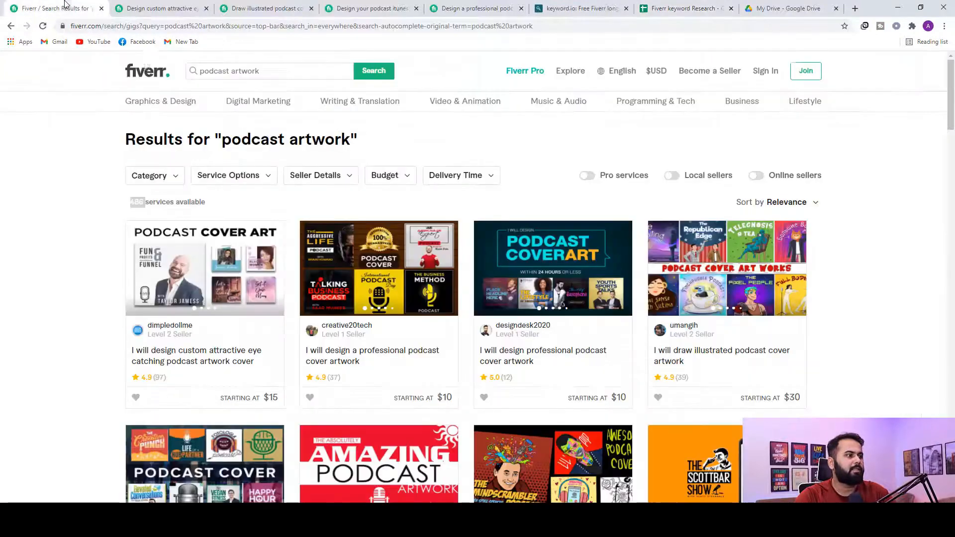
Copy the keyword "podcast cover design" from keyword.io and search Fiverr for it
{"action": "left_click", "coordinate": [560, 7]}
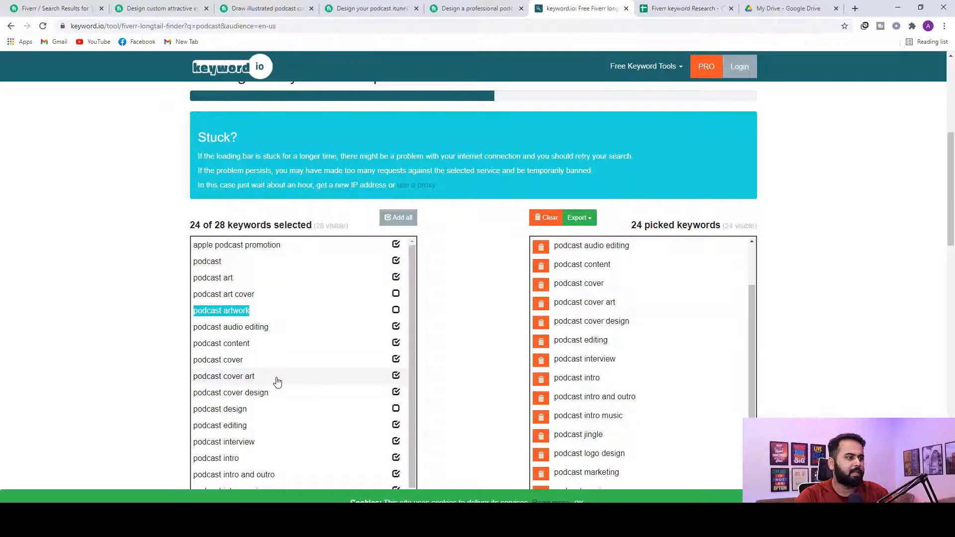
{"action": "left_click_drag", "start_coordinate": [277, 381], "coordinate": [199, 388]}
{"action": "left_click_drag", "start_coordinate": [271, 395], "coordinate": [193, 396]}
{"action": "key", "text": "ctrl+c"}
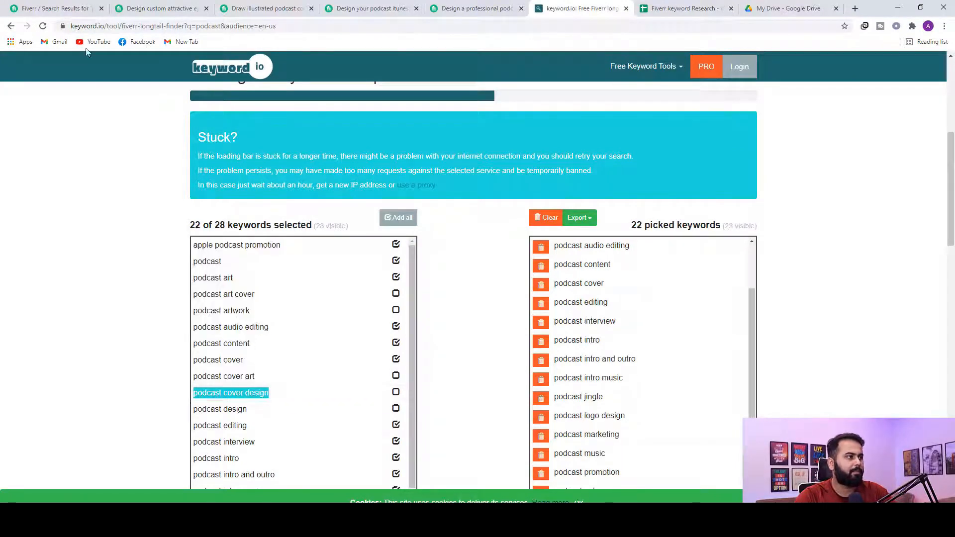
{"action": "left_click", "coordinate": [75, 9]}
{"action": "triple_click", "coordinate": [255, 72]}
{"action": "key", "text": "ctrl+v"}
{"action": "left_click", "coordinate": [373, 71]}
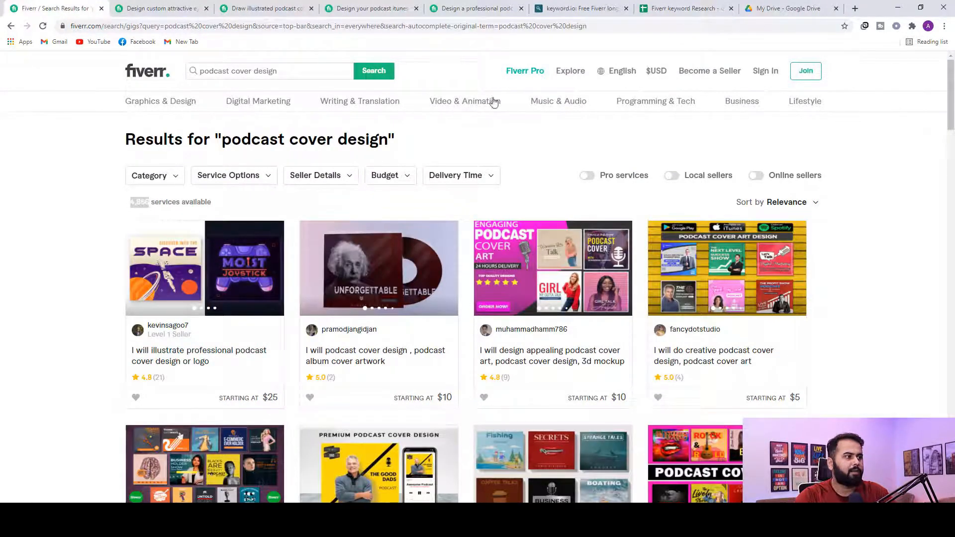
Enter the "podcast cover design" service count, 4,856, in cell C10 of the spreadsheet
{"action": "left_click", "coordinate": [683, 8]}
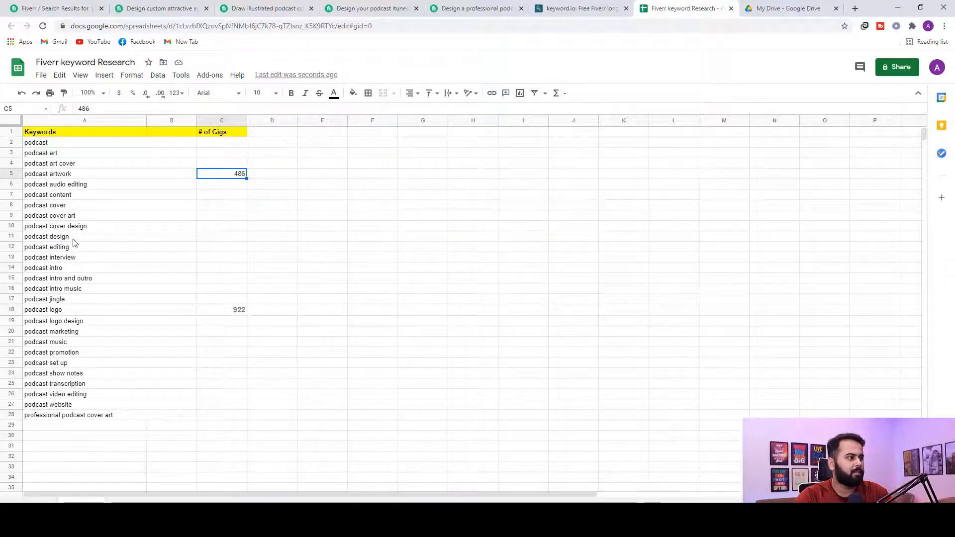
{"action": "left_click", "coordinate": [236, 229]}
{"action": "type", "text": "4,856"}
{"action": "left_click", "coordinate": [235, 246]}
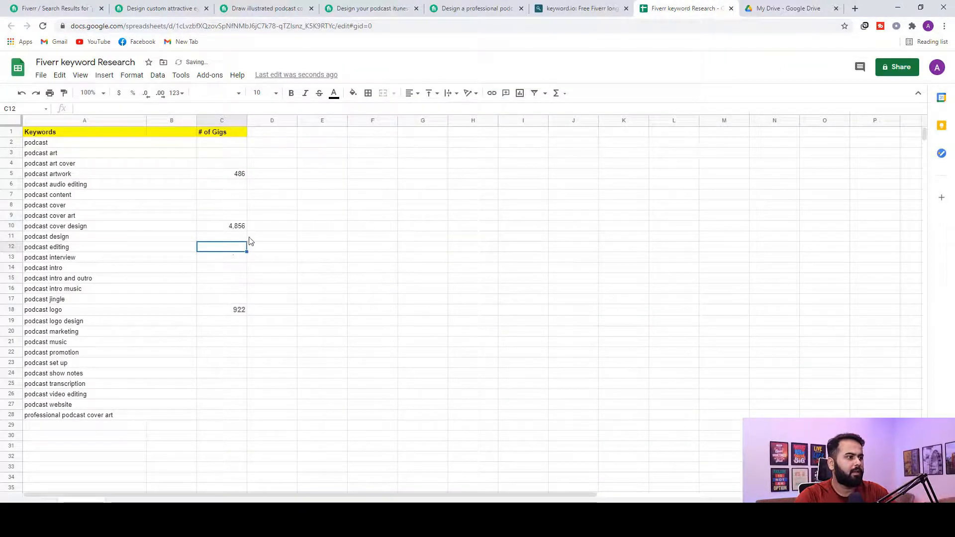
Copy the keyword "podcast logo design" from keyword.io and search Fiverr for it
{"action": "left_click", "coordinate": [590, 6]}
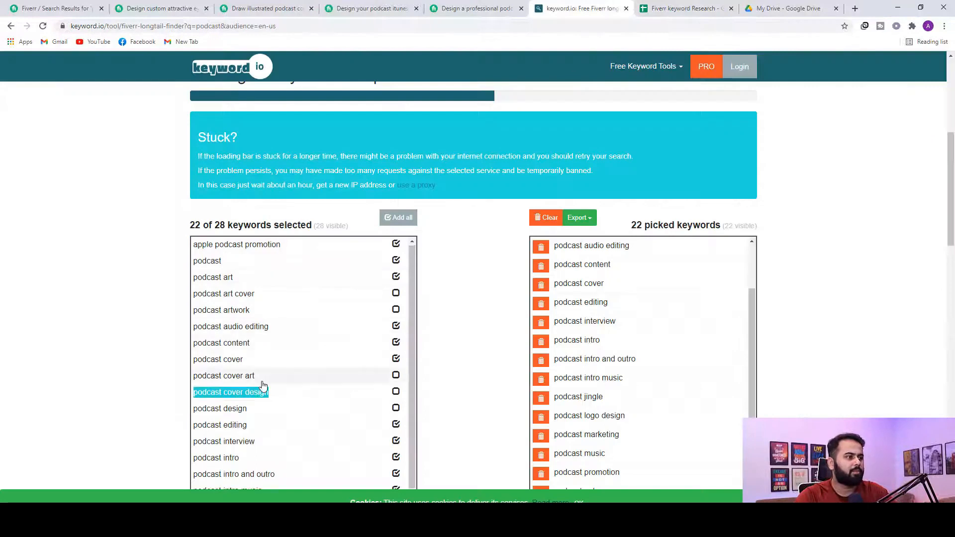
{"action": "scroll", "coordinate": [261, 390], "scroll_direction": "down", "scroll_amount": 3}
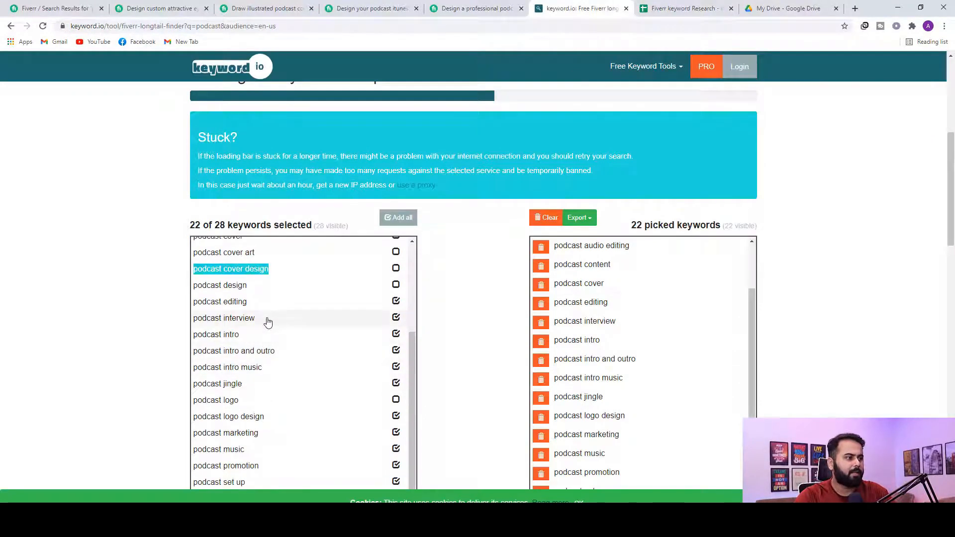
{"action": "scroll", "coordinate": [268, 322], "scroll_direction": "down", "scroll_amount": 2}
{"action": "triple_click", "coordinate": [224, 322]}
{"action": "key", "text": "ctrl+c"}
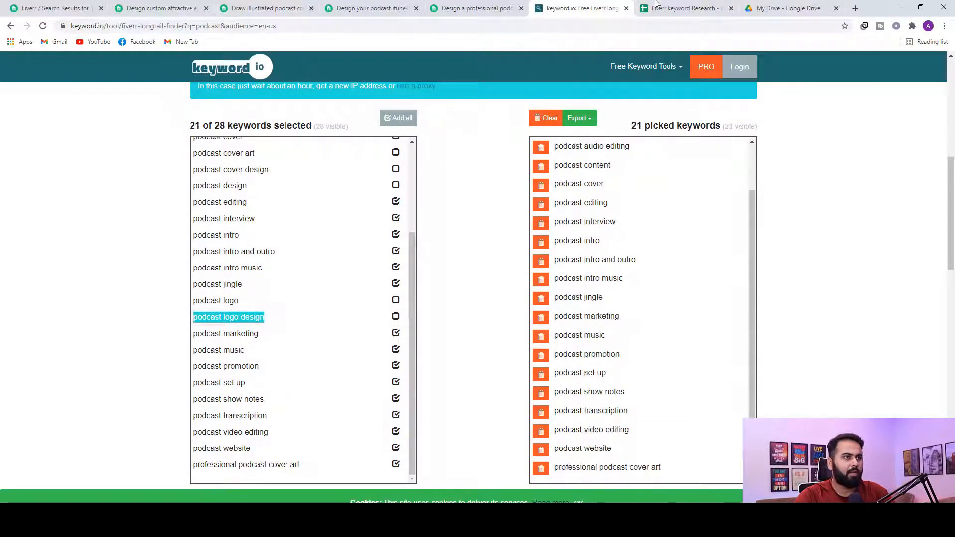
{"action": "left_click", "coordinate": [682, 8]}
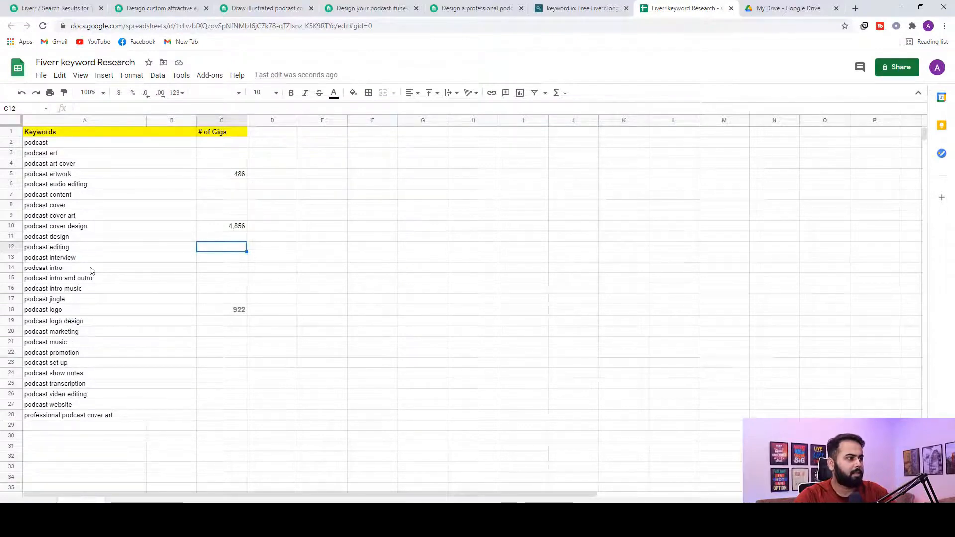
{"action": "left_click", "coordinate": [55, 8]}
{"action": "triple_click", "coordinate": [350, 70]}
{"action": "key", "text": "ctrl+v"}
{"action": "left_click", "coordinate": [374, 71]}
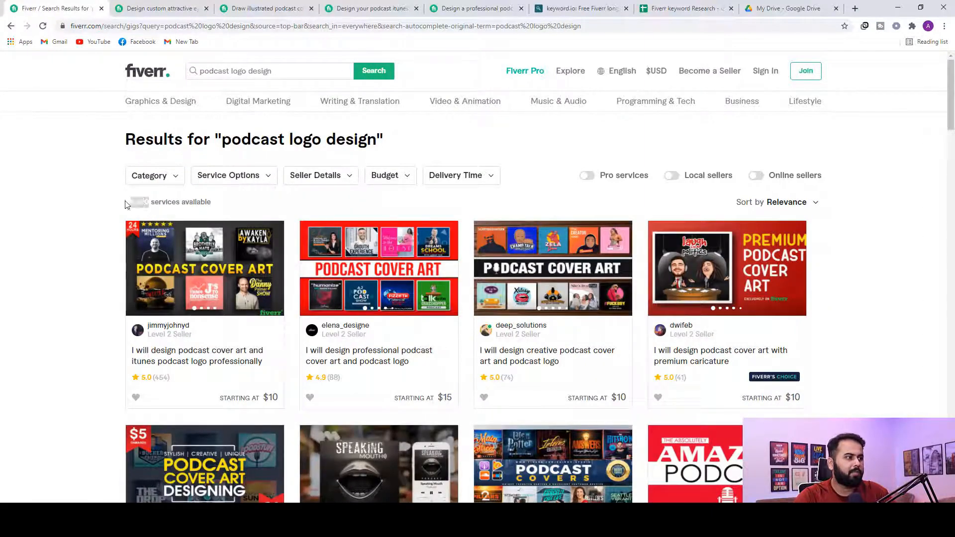
Copy the "podcast logo design" service count, 6,420, from Fiverr into cell C19 of the spreadsheet
{"action": "left_click_drag", "start_coordinate": [149, 202], "coordinate": [212, 202]}
{"action": "left_click", "coordinate": [680, 8]}
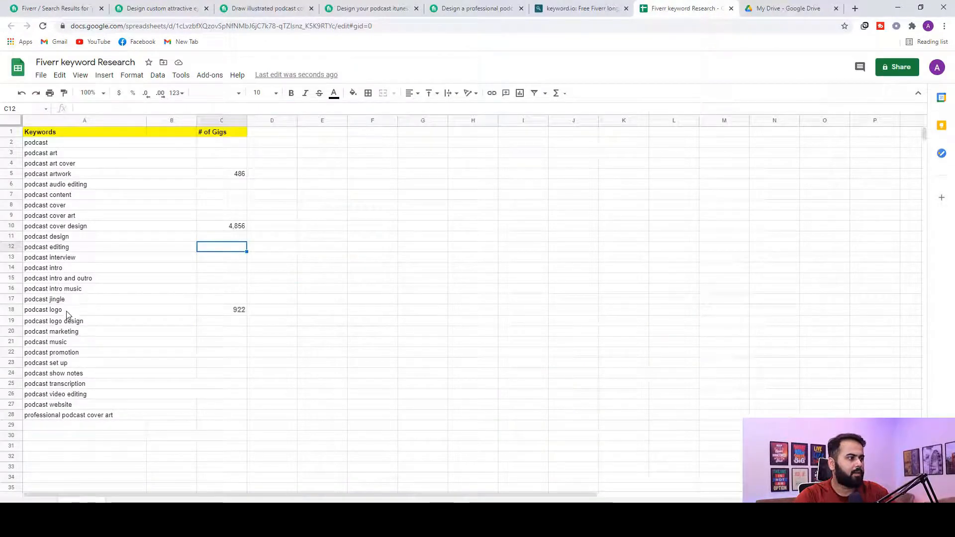
{"action": "left_click", "coordinate": [227, 324]}
{"action": "type", "text": "6,420"}
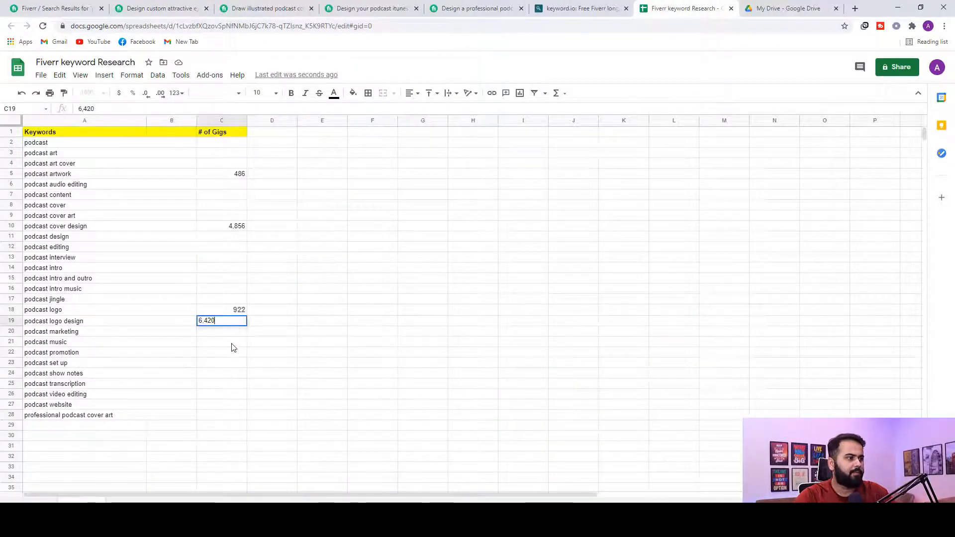
{"action": "left_click", "coordinate": [233, 343]}
{"action": "left_click", "coordinate": [239, 313]}
{"action": "left_click", "coordinate": [321, 352]}
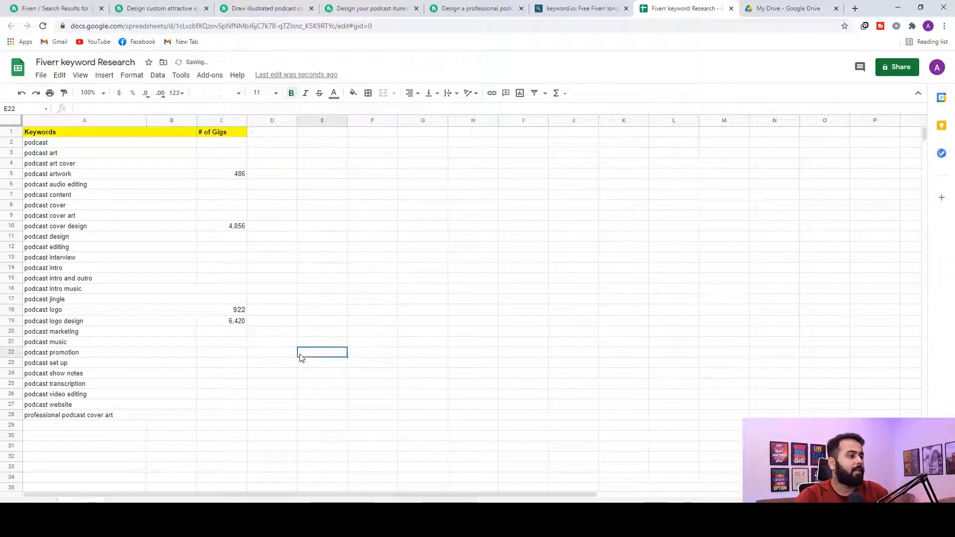
Compare the gig counts recorded between cells C5 and C20 of the spreadsheet
{"action": "left_click", "coordinate": [234, 175]}
{"action": "left_click_drag", "start_coordinate": [234, 200], "coordinate": [234, 336]}
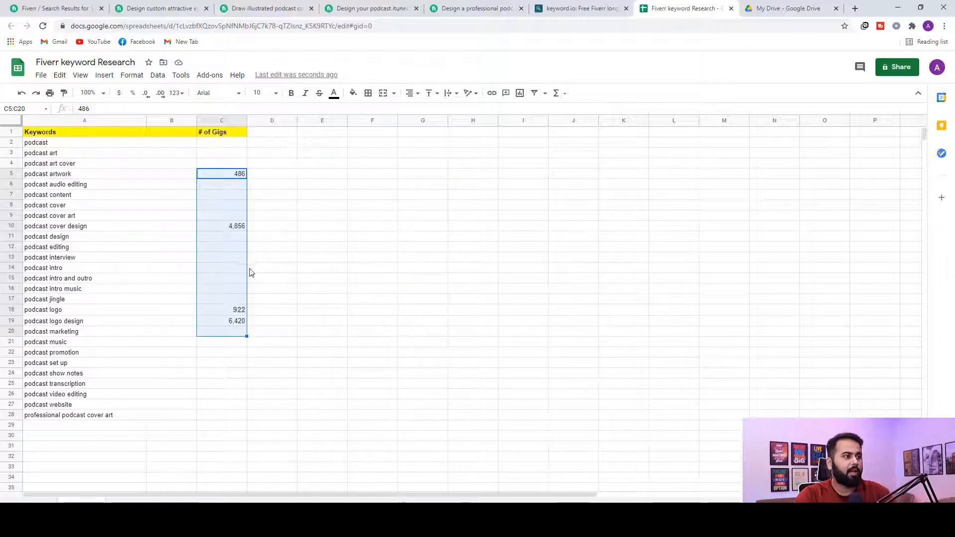
{"action": "left_click", "coordinate": [237, 324]}
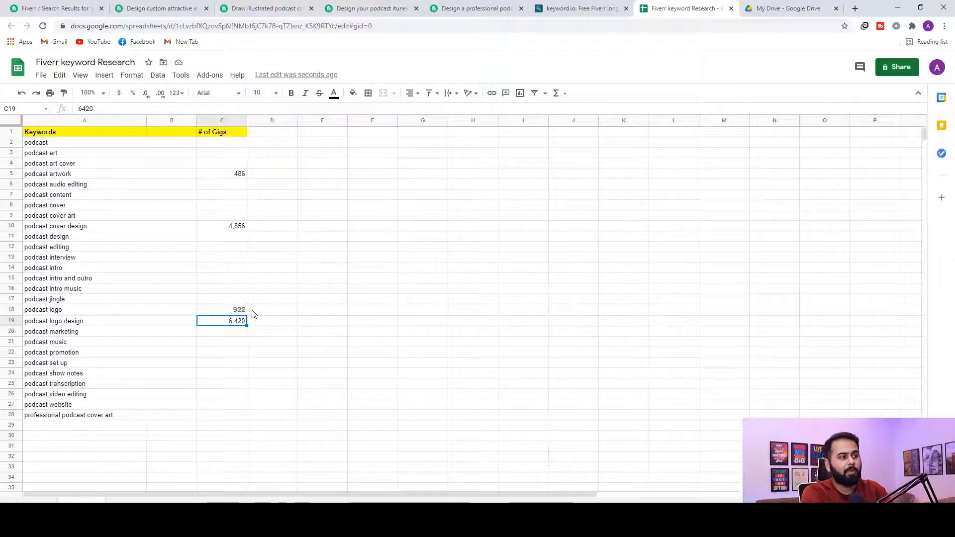
Try to replace the seed keyword on keyword.io with "logo" and search its Fiverr suggestions
{"action": "key", "text": "ctrl+shift+Tab"}
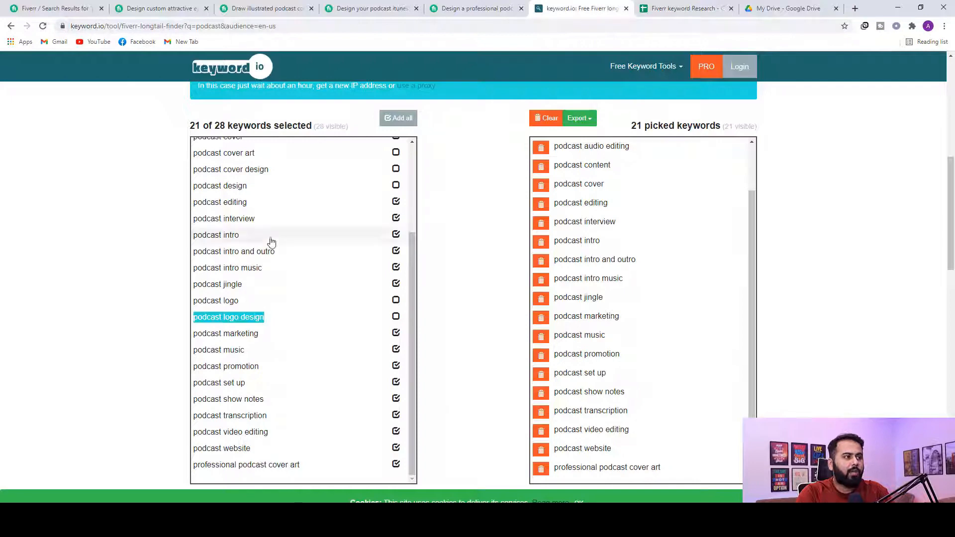
{"action": "scroll", "coordinate": [254, 294], "scroll_direction": "up", "scroll_amount": 3}
{"action": "scroll", "coordinate": [254, 293], "scroll_direction": "up", "scroll_amount": 8}
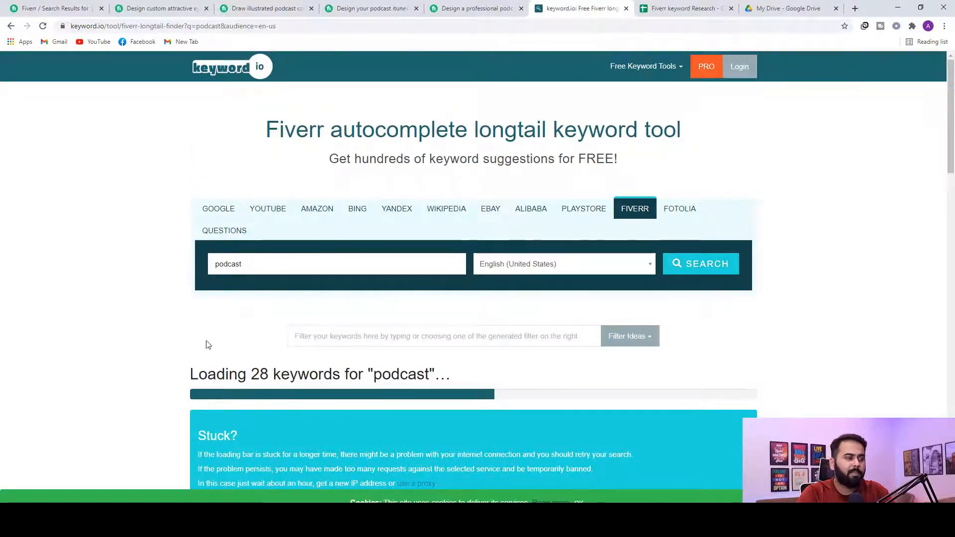
{"action": "double_click", "coordinate": [298, 263]}
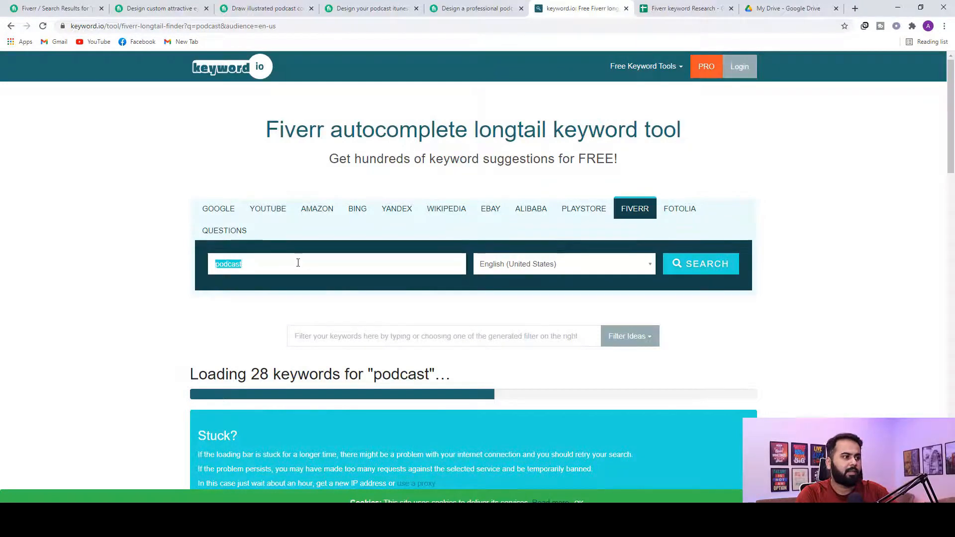
{"action": "type", "text": "logo"}
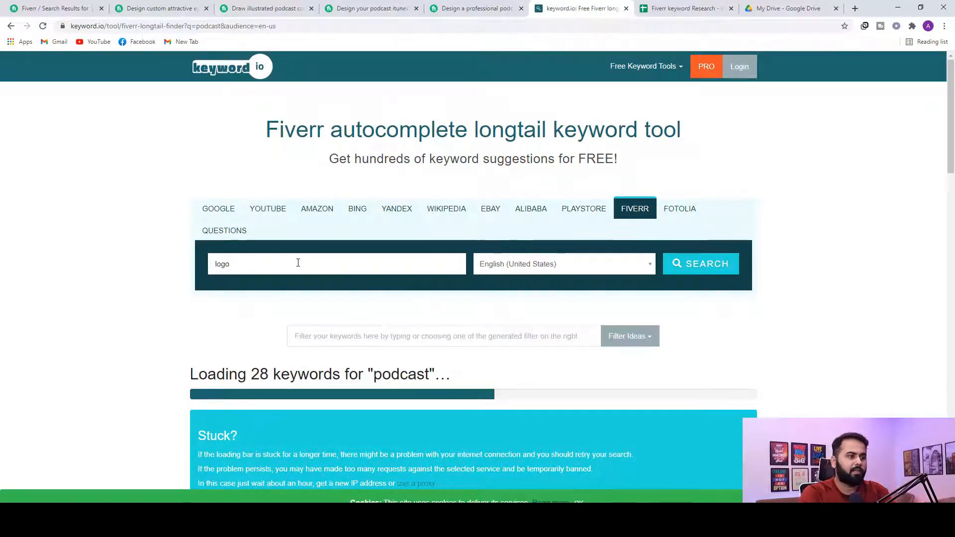
{"action": "left_click", "coordinate": [702, 267]}
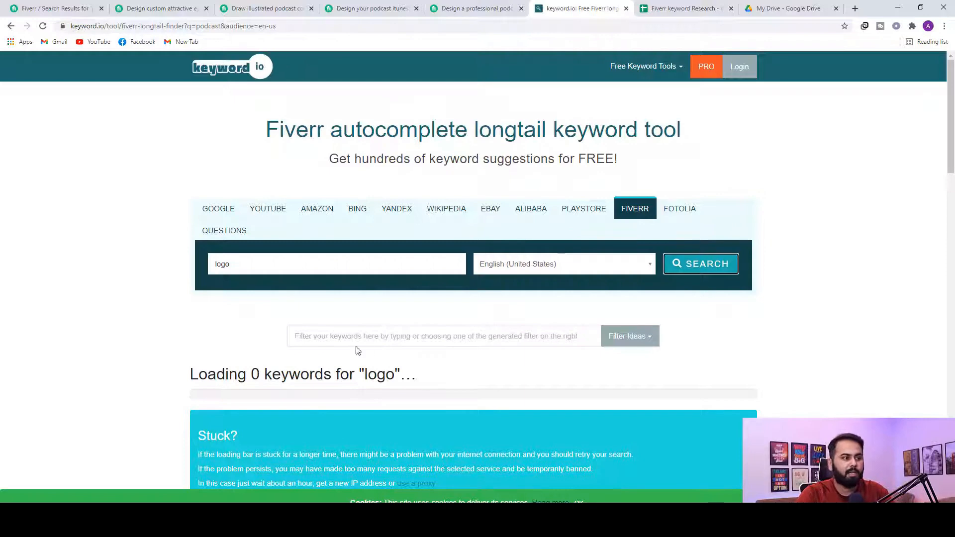
Connect the browser's VPN extension to the free United States location and open the keyword.io home page
{"action": "left_click", "coordinate": [865, 27]}
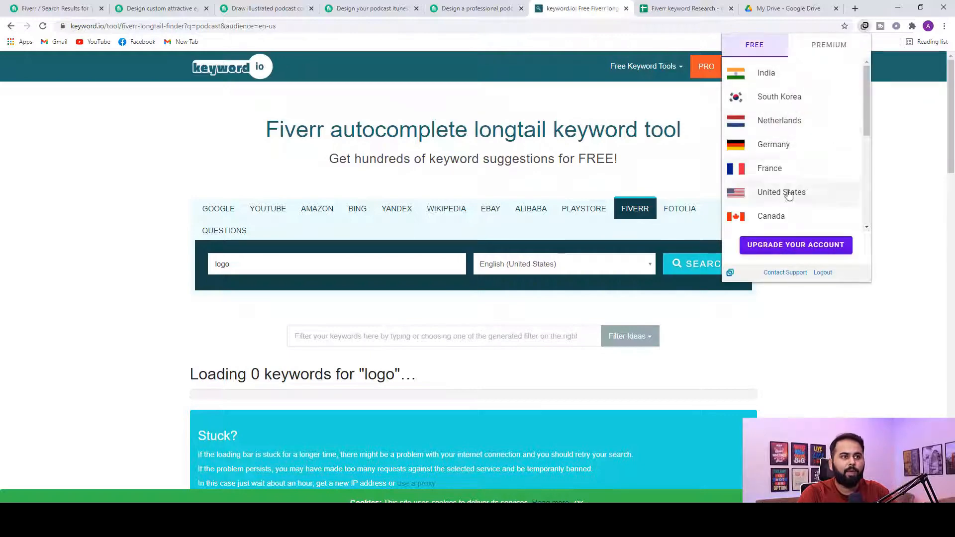
{"action": "left_click", "coordinate": [798, 194]}
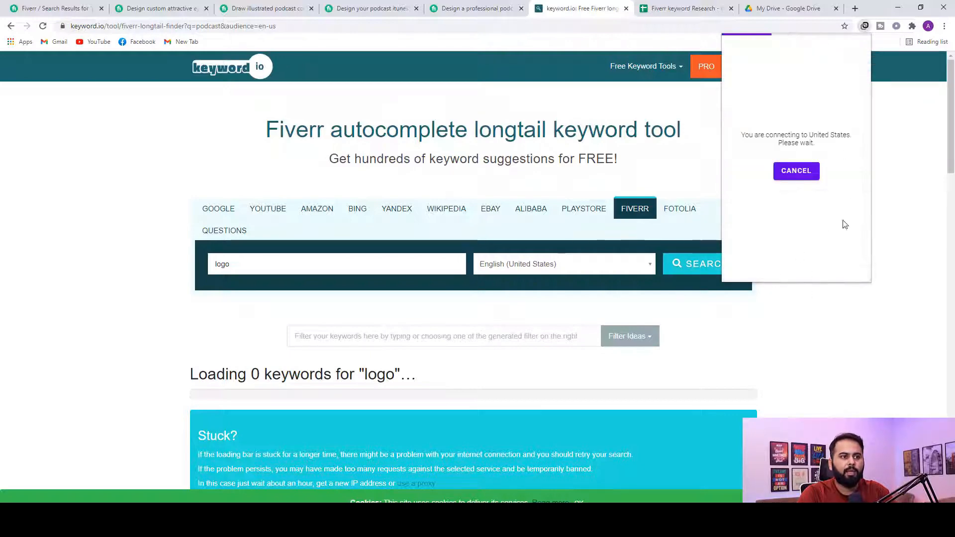
{"action": "left_click", "coordinate": [178, 29]}
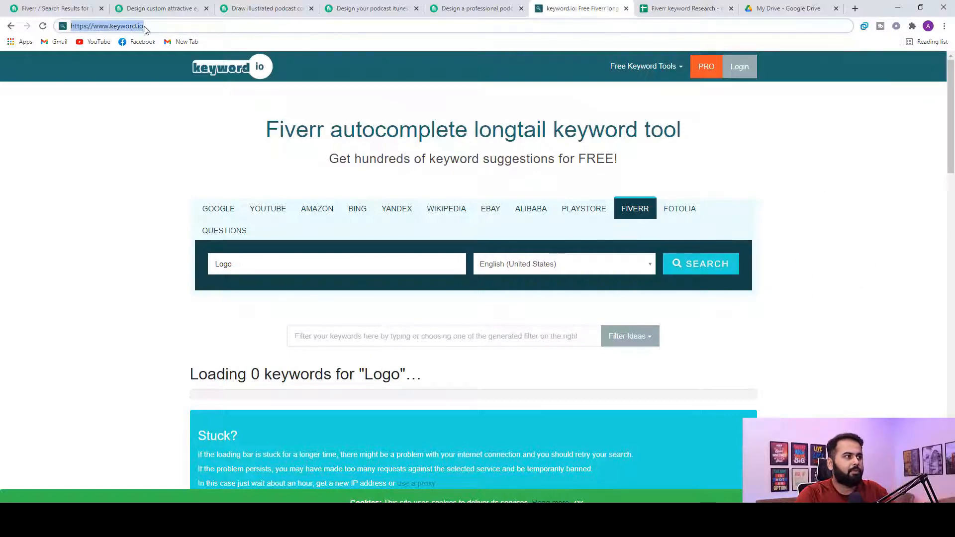
{"action": "left_click", "coordinate": [155, 29]}
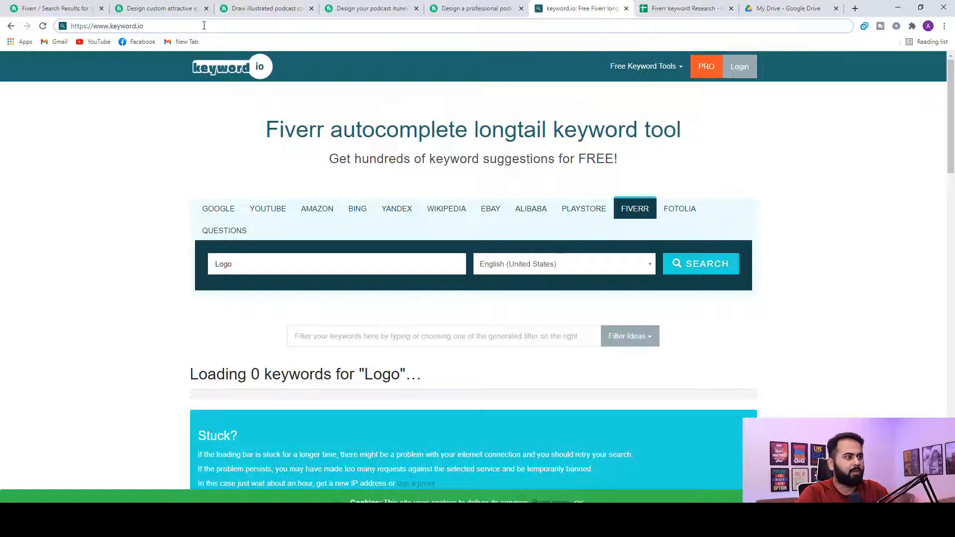
{"action": "key", "text": "Return"}
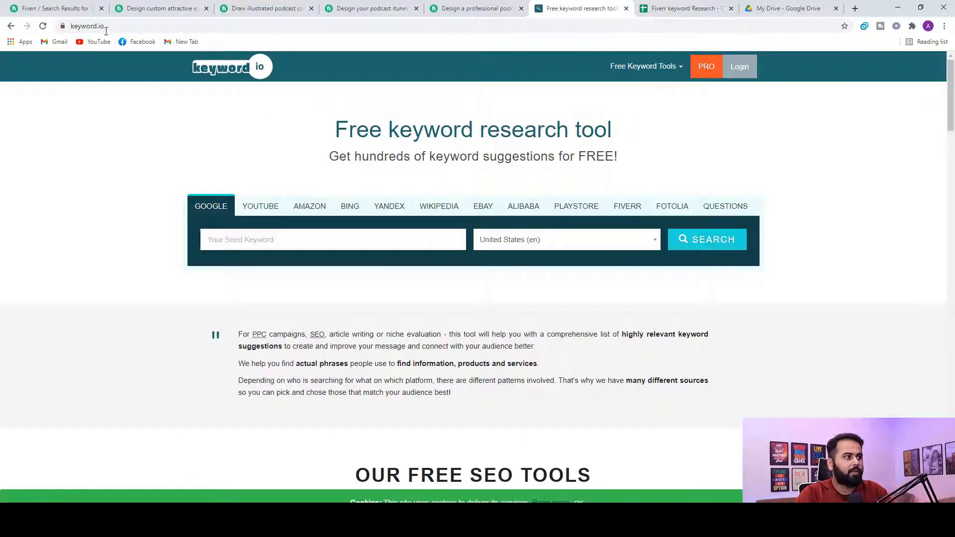
Choose Fiverr as the keyword source on the keyword.io home page and search for the seed keyword "logo"
{"action": "left_click", "coordinate": [642, 212]}
{"action": "left_click", "coordinate": [369, 242]}
{"action": "type", "text": "logo"}
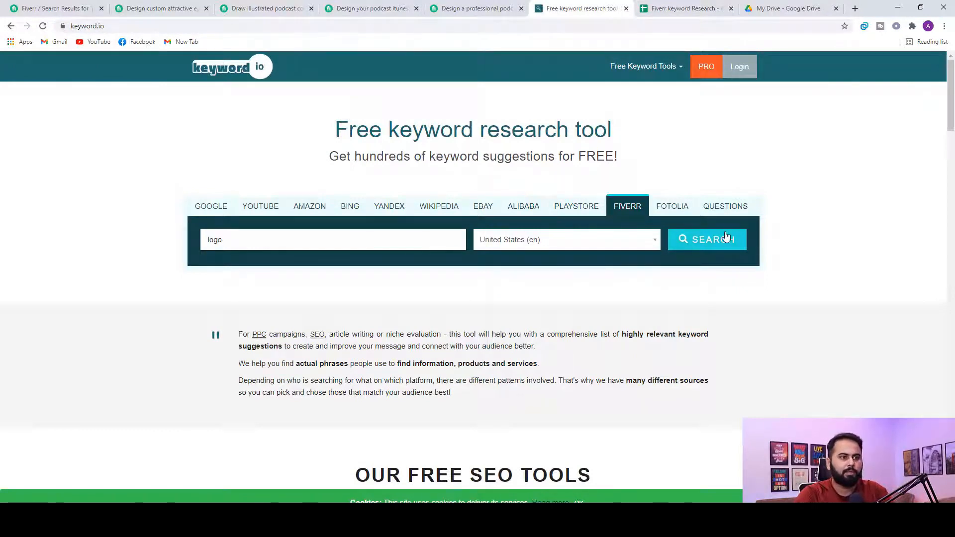
{"action": "left_click", "coordinate": [724, 244]}
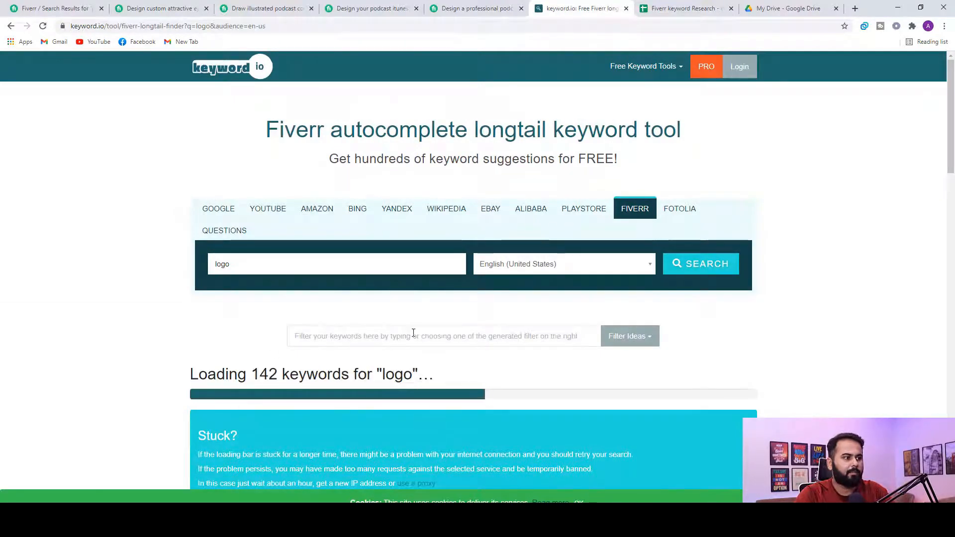
Browse the full list of "logo" keyword suggestions on keyword.io, declining the free account sign-up
{"action": "scroll", "coordinate": [448, 348], "scroll_direction": "down", "scroll_amount": 4}
{"action": "scroll", "coordinate": [300, 334], "scroll_direction": "down", "scroll_amount": 3}
{"action": "scroll", "coordinate": [242, 318], "scroll_direction": "down", "scroll_amount": 15}
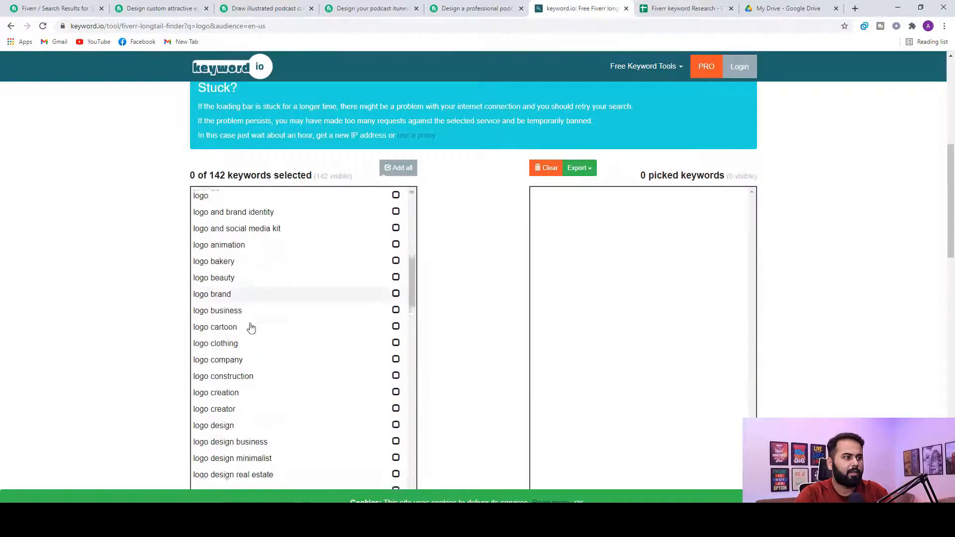
{"action": "scroll", "coordinate": [465, 493], "scroll_direction": "down", "scroll_amount": 1}
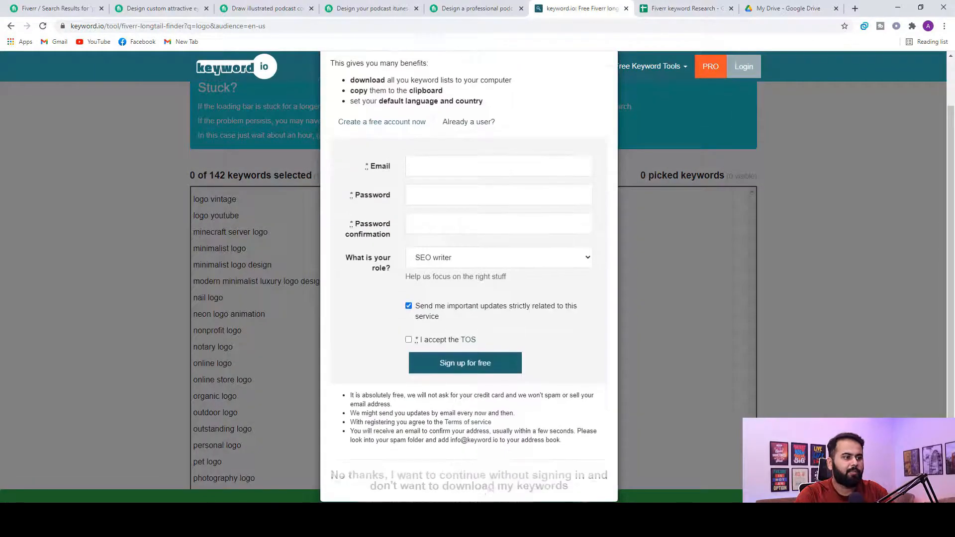
{"action": "left_click", "coordinate": [490, 490]}
{"action": "scroll", "coordinate": [275, 375], "scroll_direction": "down", "scroll_amount": 5}
{"action": "scroll", "coordinate": [277, 374], "scroll_direction": "down", "scroll_amount": 10}
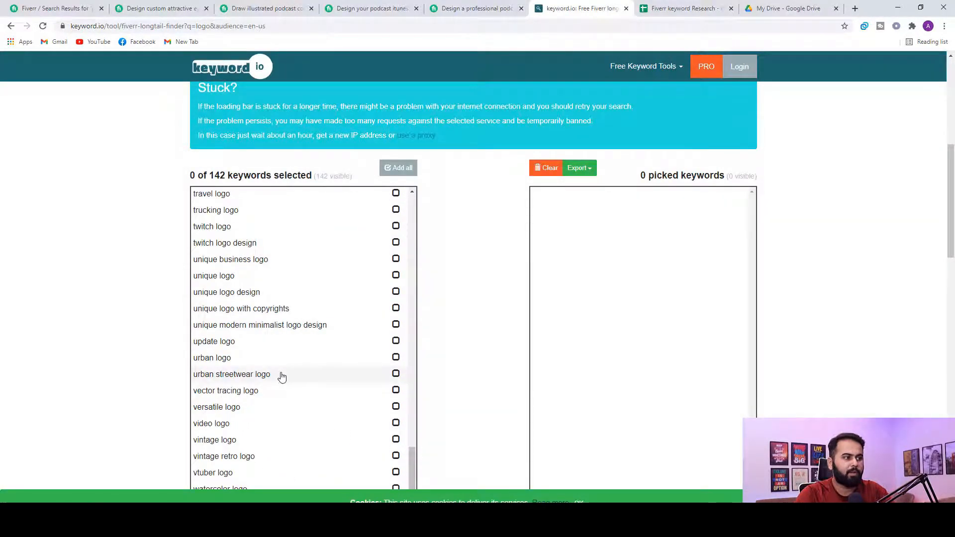
{"action": "scroll", "coordinate": [303, 318], "scroll_direction": "down", "scroll_amount": 5}
{"action": "scroll", "coordinate": [358, 369], "scroll_direction": "up", "scroll_amount": 12}
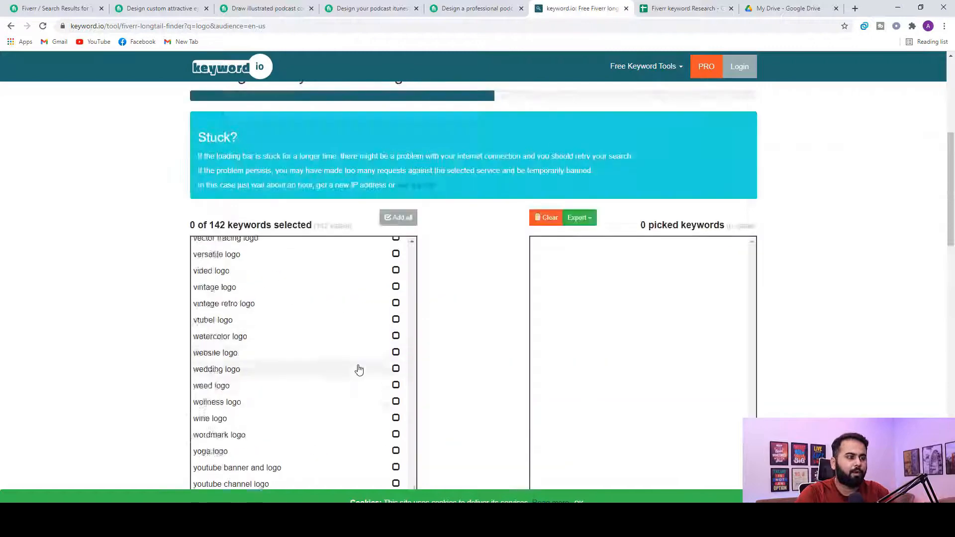
{"action": "scroll", "coordinate": [489, 402], "scroll_direction": "up", "scroll_amount": 6}
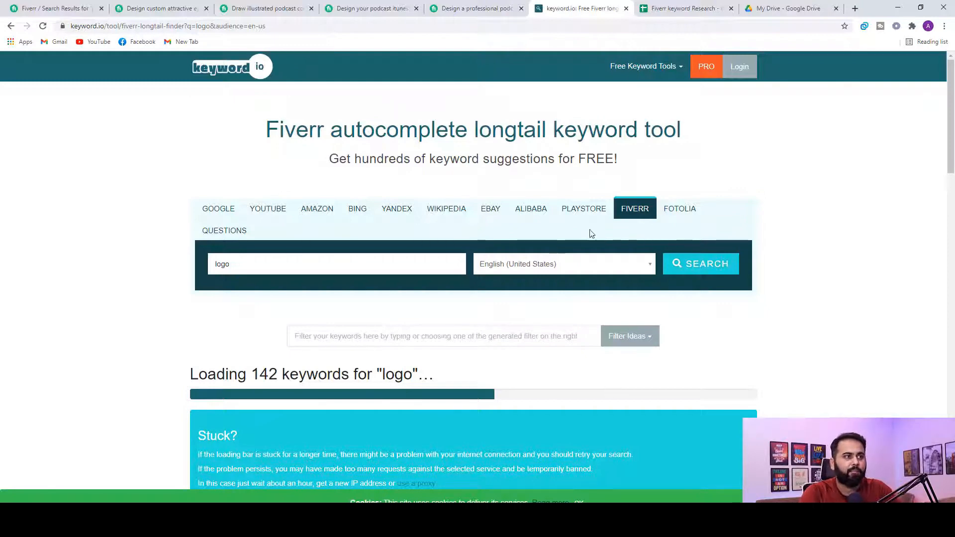
Examine the related tags of the open Fiverr gig for a custom attractive eye-catching podcast artwork cover
{"action": "left_click", "coordinate": [148, 6]}
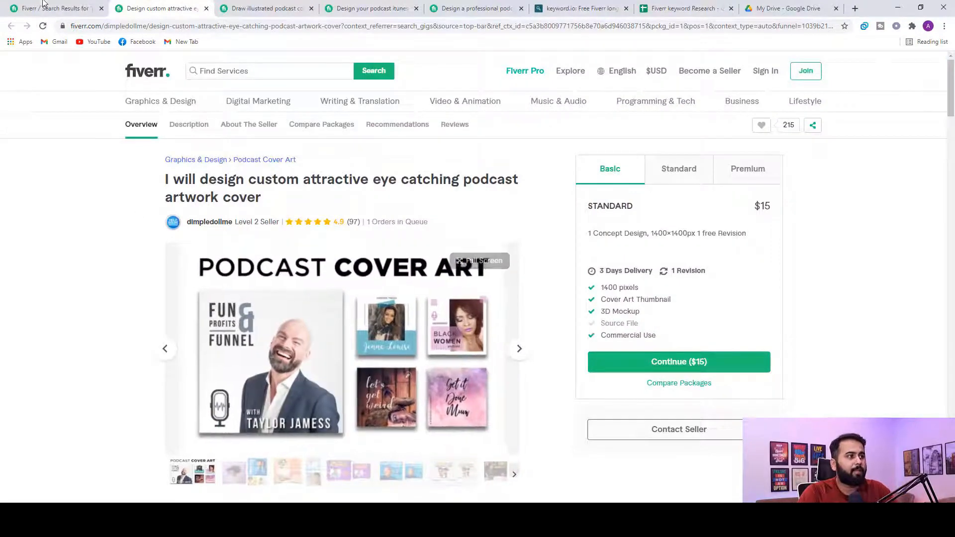
{"action": "left_click", "coordinate": [44, 4]}
{"action": "key", "text": "ctrl+Tab"}
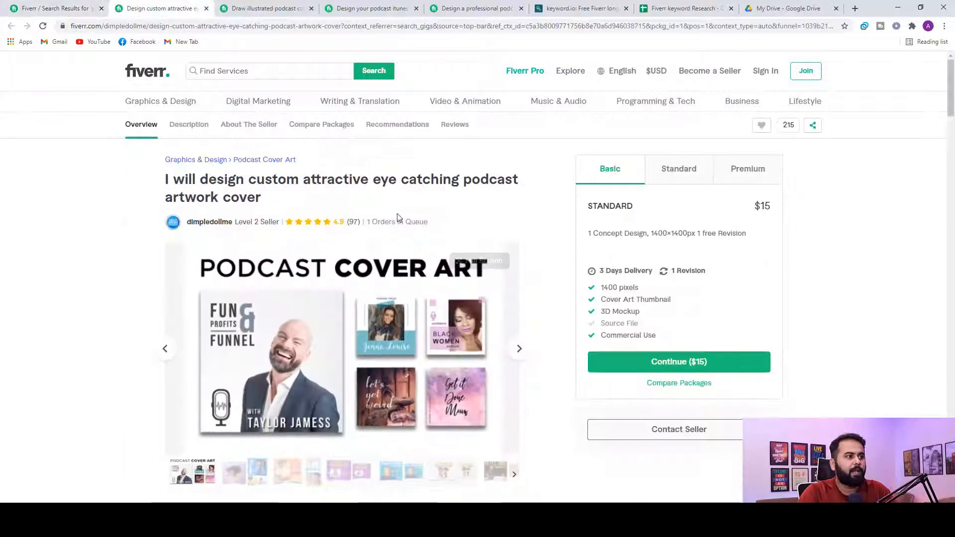
{"action": "key", "text": "ctrl+shift+Tab"}
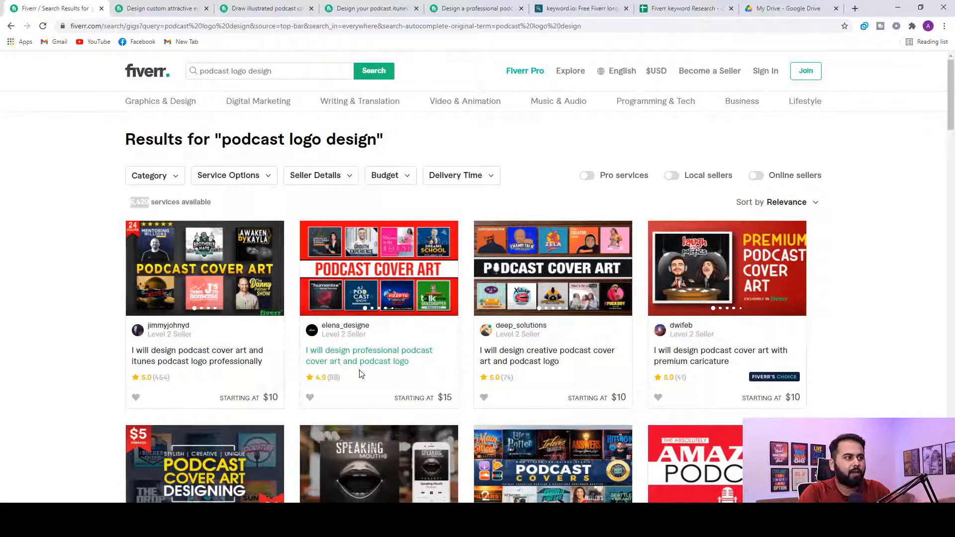
{"action": "left_click", "coordinate": [177, 10]}
{"action": "scroll", "coordinate": [944, 120], "scroll_direction": "down", "scroll_amount": 20}
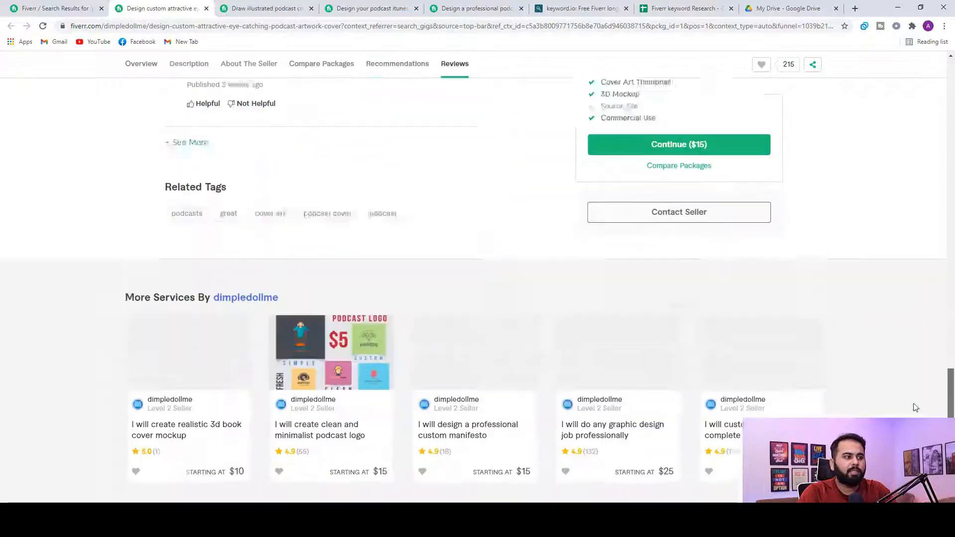
{"action": "scroll", "coordinate": [231, 273], "scroll_direction": "up", "scroll_amount": 4}
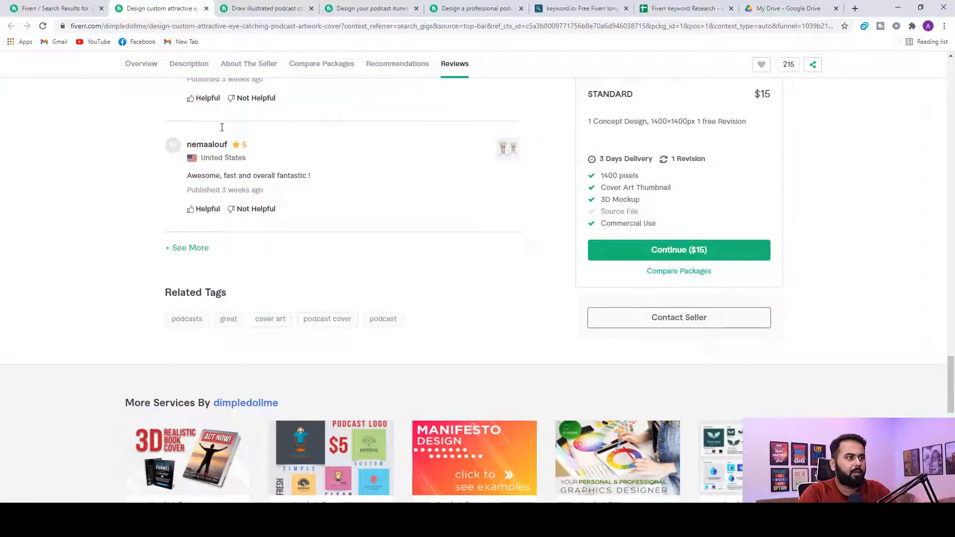
Examine the related tags of the other three open gigs: the illustrated podcast cover, the iTunes cover artwork and the professional podcast cover artwork
{"action": "left_click", "coordinate": [264, 7]}
{"action": "left_click_drag", "start_coordinate": [950, 92], "coordinate": [950, 407]}
{"action": "left_click", "coordinate": [405, 6]}
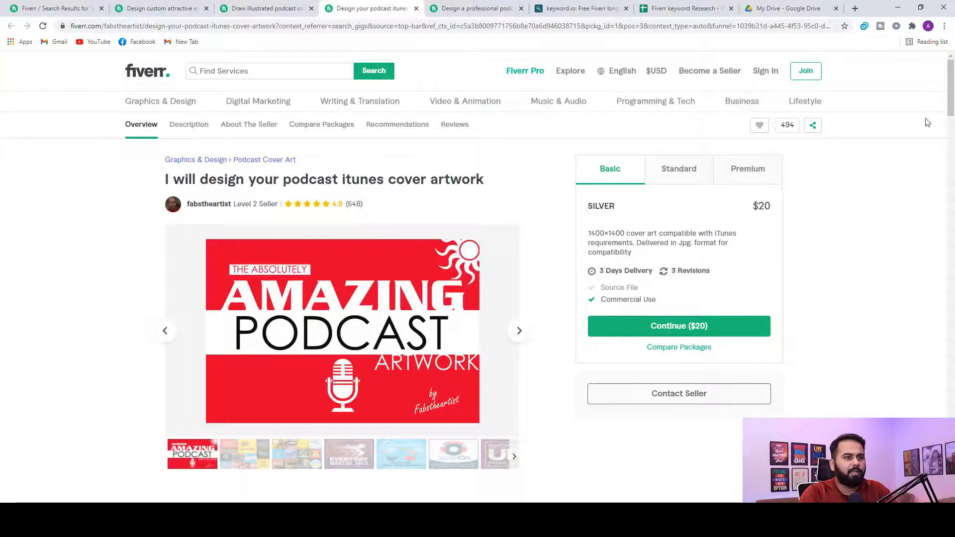
{"action": "left_click_drag", "start_coordinate": [951, 90], "coordinate": [945, 389]}
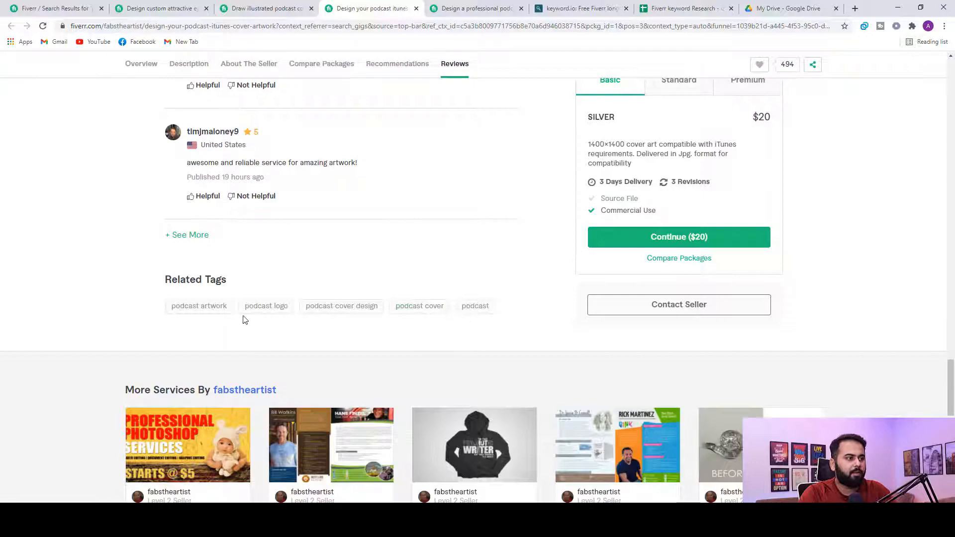
{"action": "left_click", "coordinate": [485, 7]}
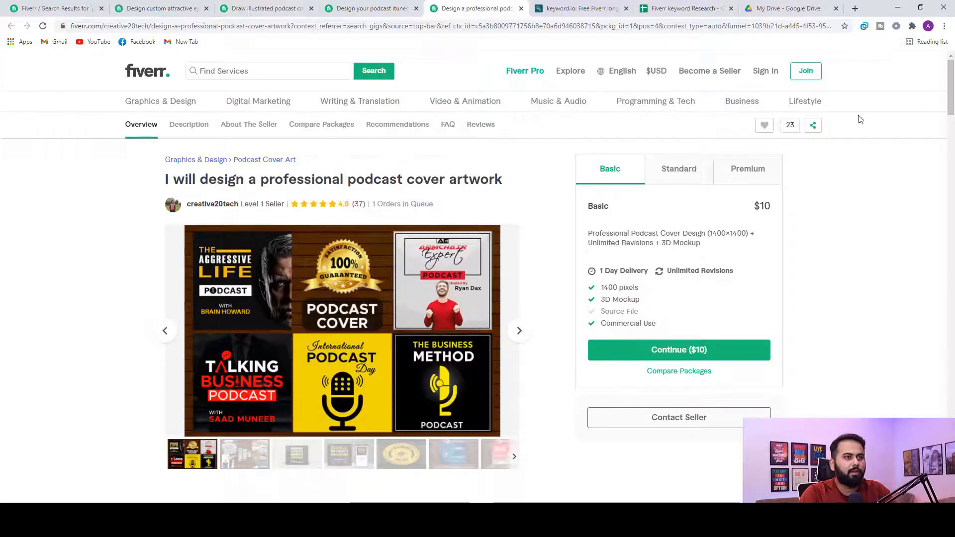
{"action": "left_click_drag", "start_coordinate": [951, 94], "coordinate": [922, 397]}
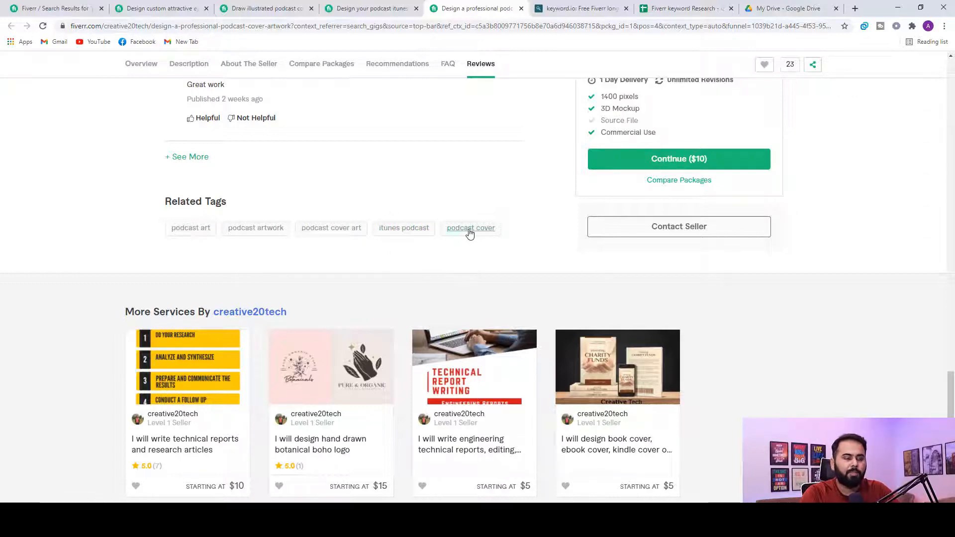
Return to the Fiverr search results for "podcast logo design" and search for "itunes podcast" instead
{"action": "left_click", "coordinate": [30, 8]}
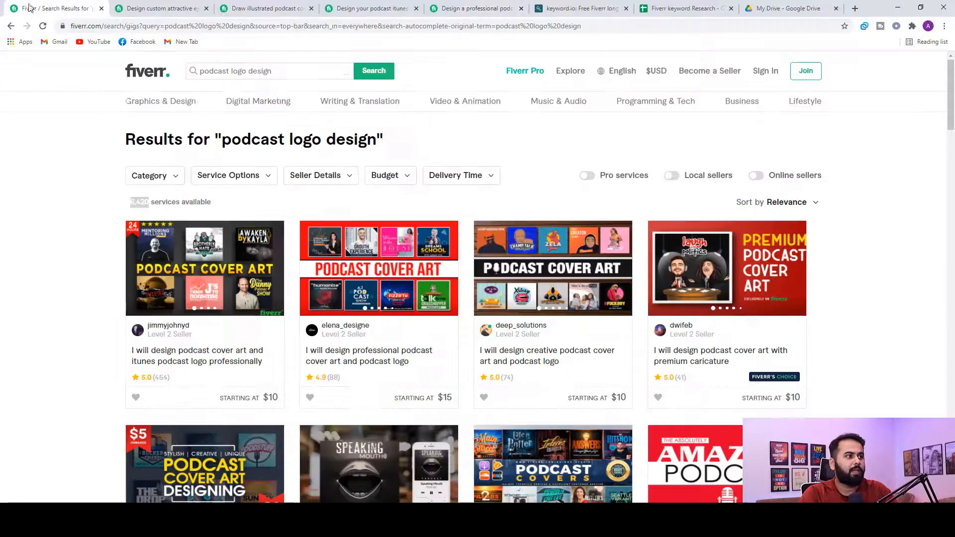
{"action": "left_click", "coordinate": [274, 75]}
{"action": "key", "text": "ctrl+a"}
{"action": "type", "text": "it"}
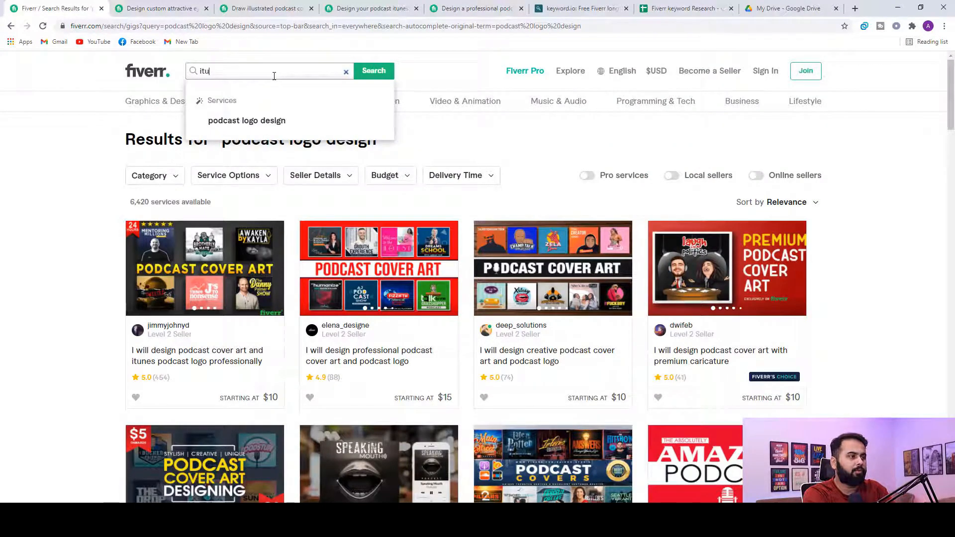
{"action": "type", "text": "unes podcast"}
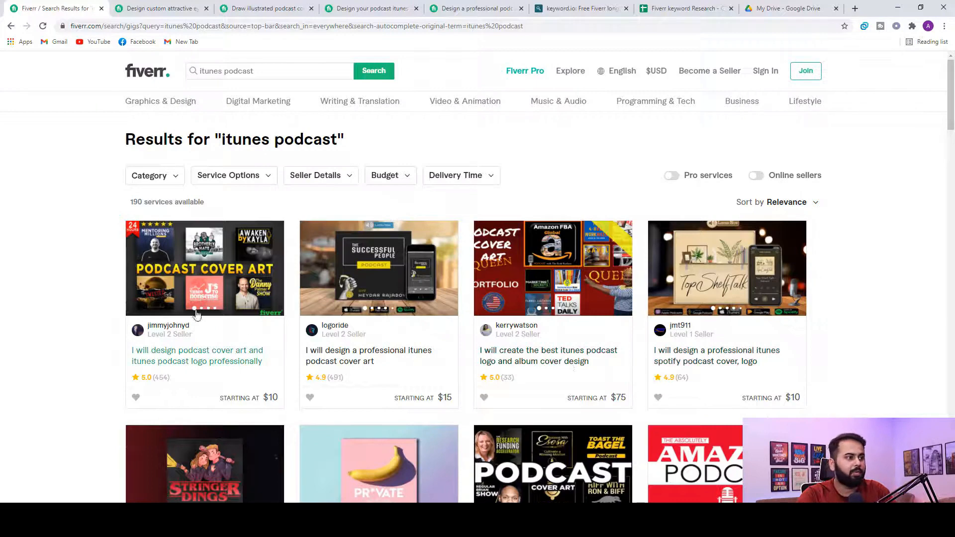
Open the first and third "itunes podcast" gigs in separate tabs, closing the fourth gig's page, and return to the search results
{"action": "middle_click", "coordinate": [200, 355]}
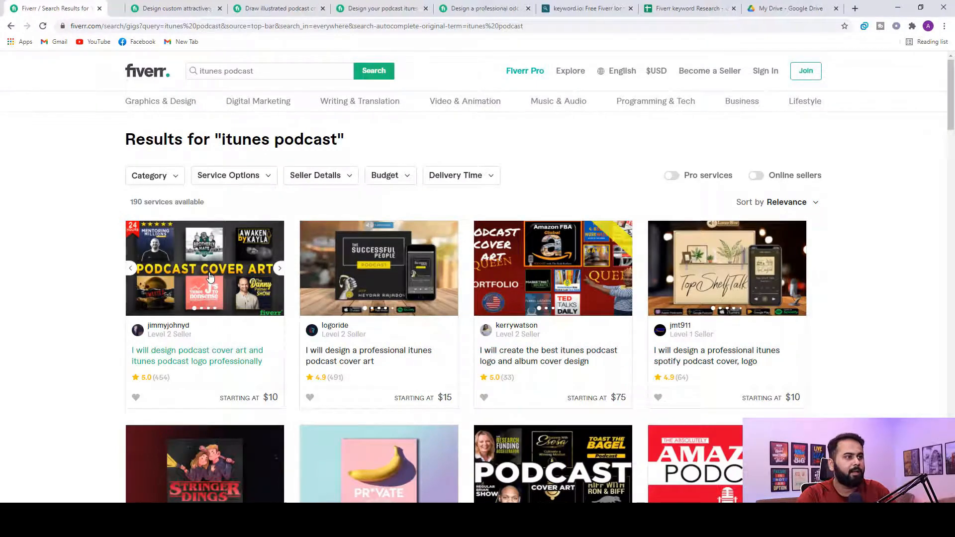
{"action": "middle_click", "coordinate": [709, 295]}
{"action": "key", "text": "ctrl+Tab"}
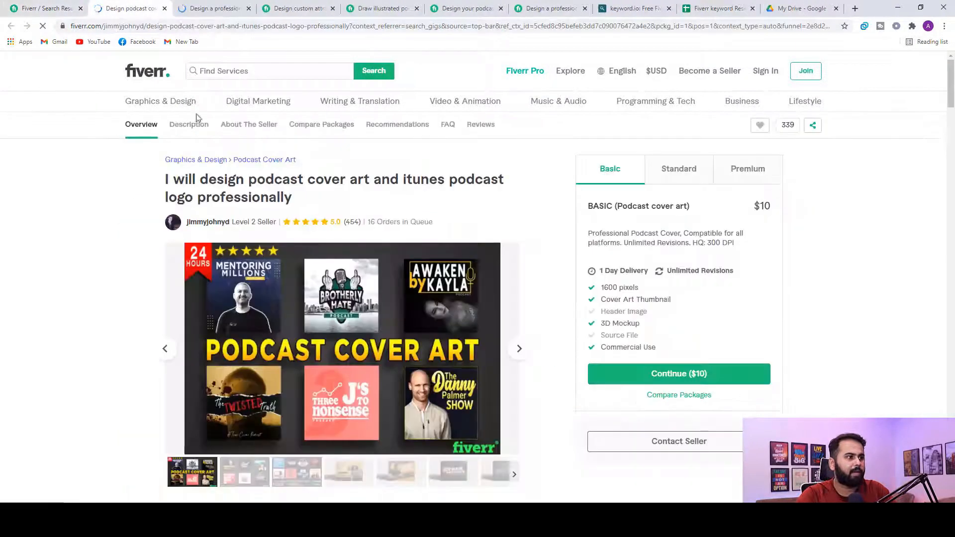
{"action": "key", "text": "ctrl+Tab"}
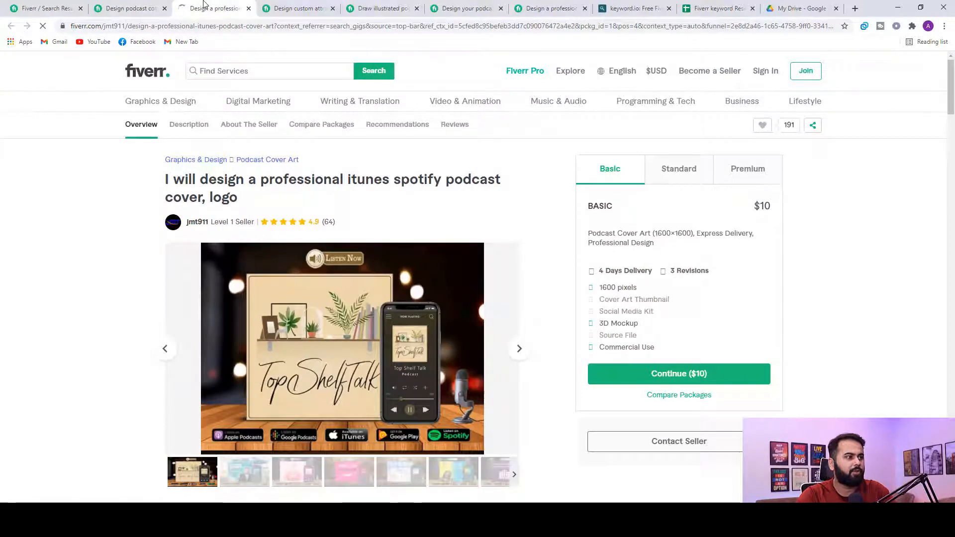
{"action": "key", "text": "ctrl+w"}
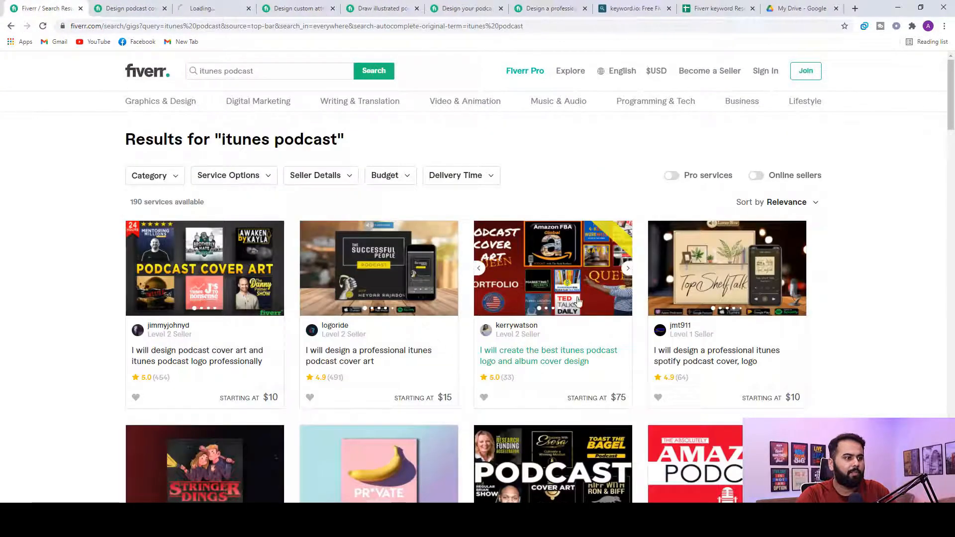
{"action": "left_click", "coordinate": [528, 274]}
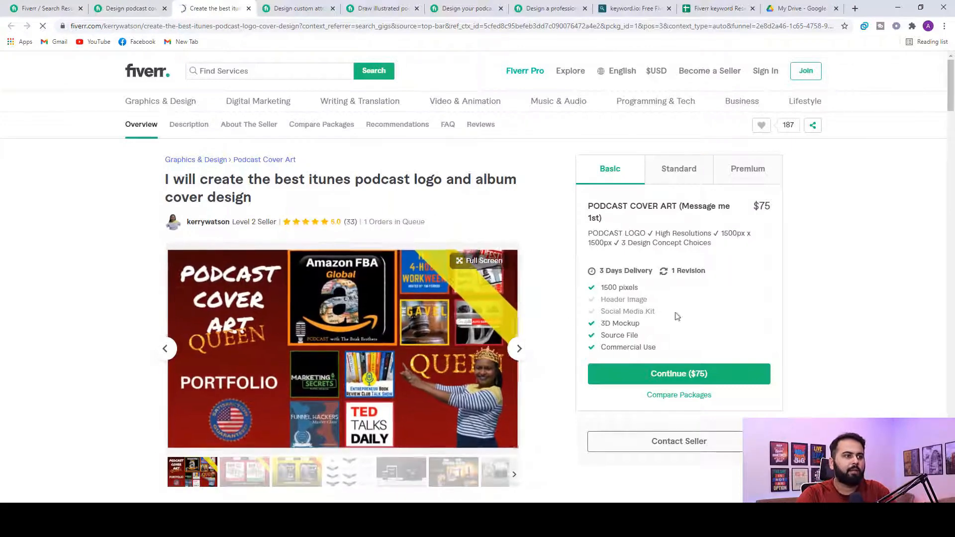
{"action": "key", "text": "ctrl+1"}
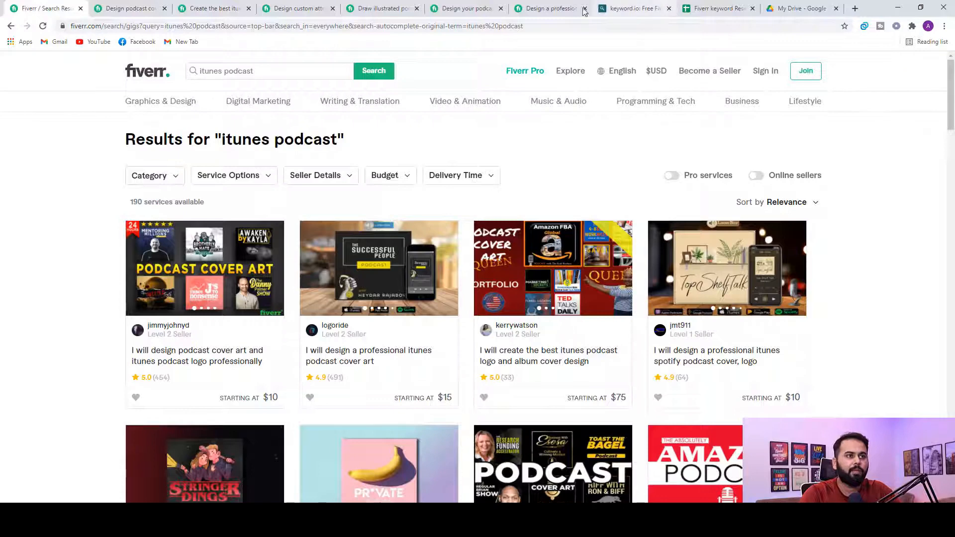
Enter the keyword "itunes podast" in cell E2 of the Fiverr keyword Research spreadsheet
{"action": "left_click", "coordinate": [719, 8]}
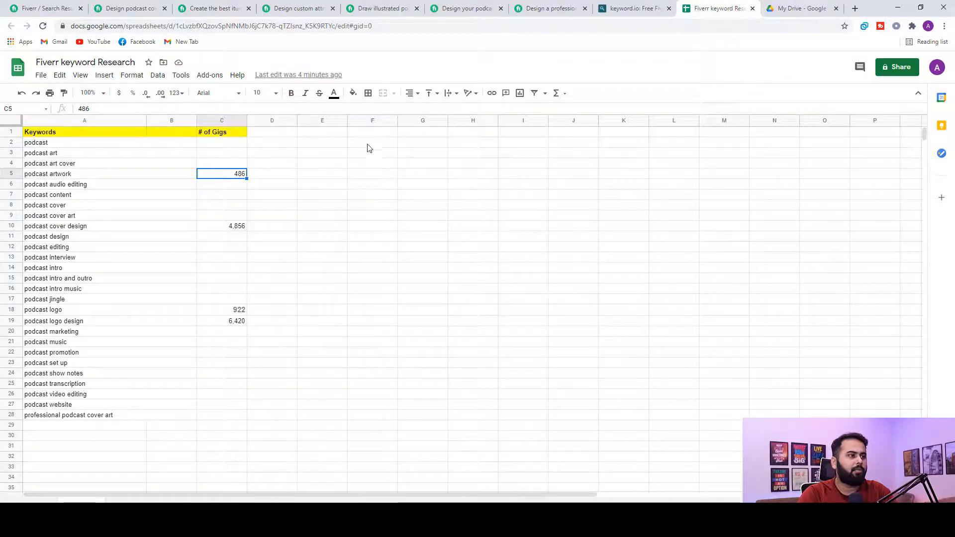
{"action": "left_click", "coordinate": [321, 146]}
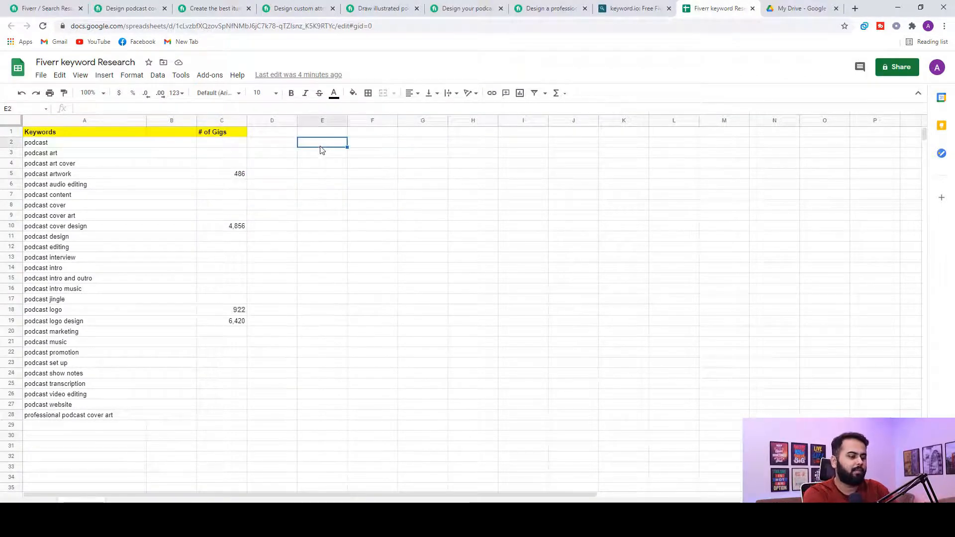
{"action": "type", "text": "itunes po"}
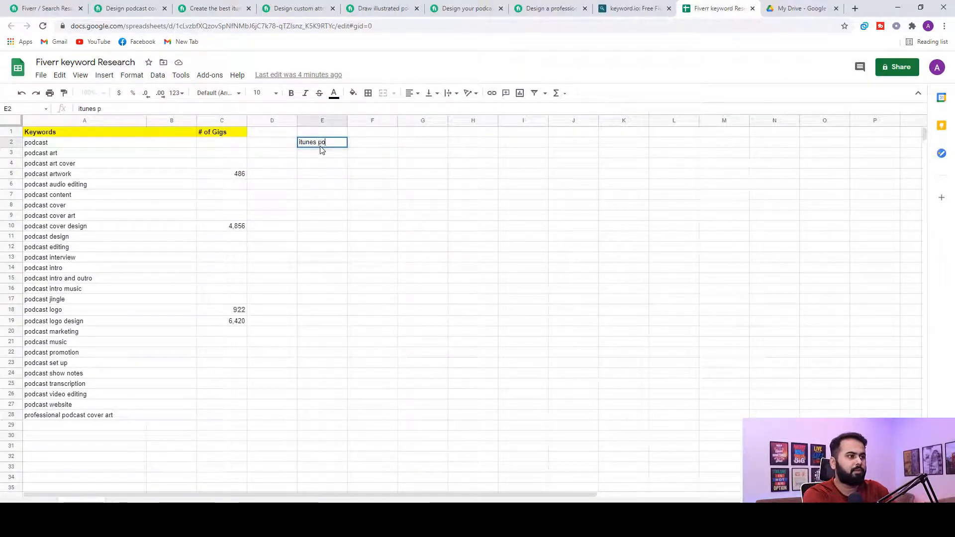
{"action": "type", "text": "dax"}
{"action": "type", "text": "st"}
{"action": "key", "text": "Return"}
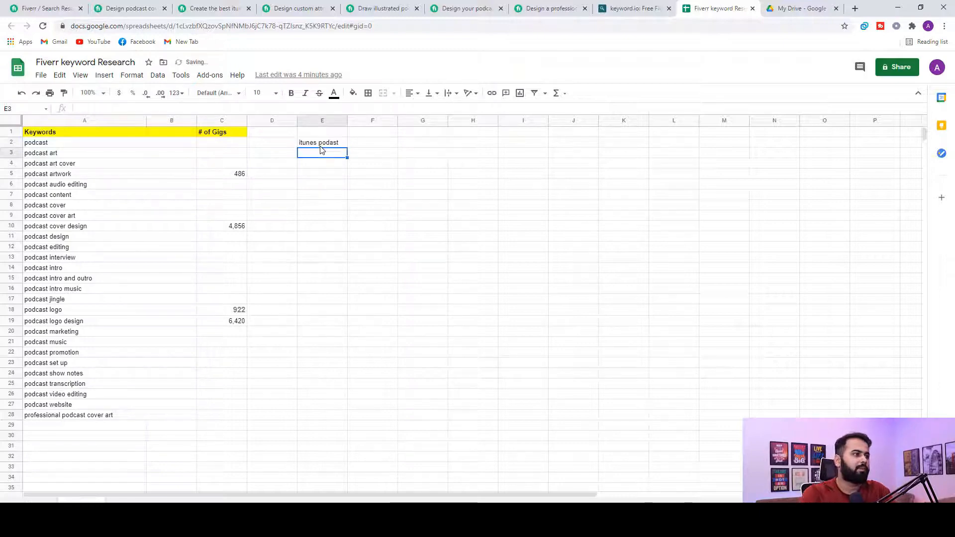
Copy the "itunes podcast" service count from Fiverr and record 190 in cell F2 of the spreadsheet
{"action": "left_click", "coordinate": [36, 6]}
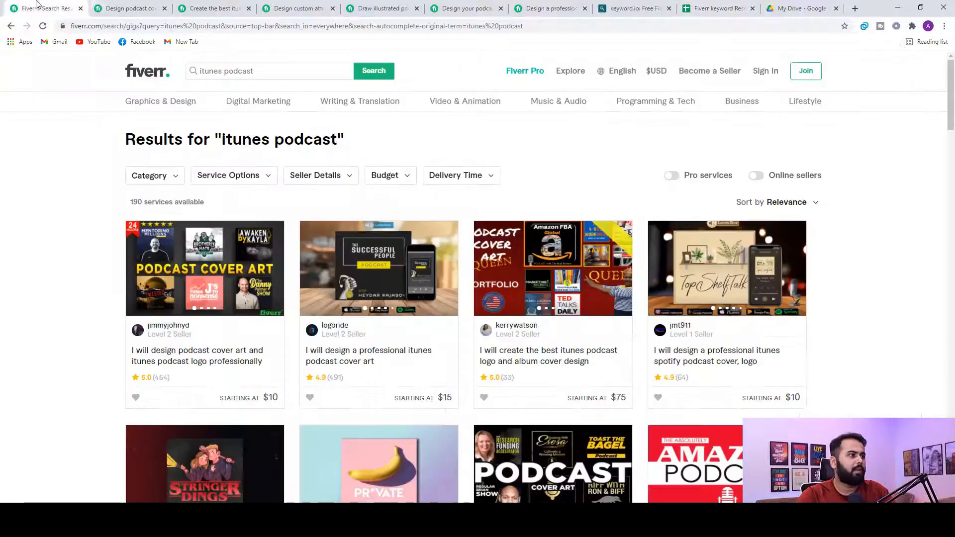
{"action": "double_click", "coordinate": [137, 202]}
{"action": "left_click", "coordinate": [717, 8]}
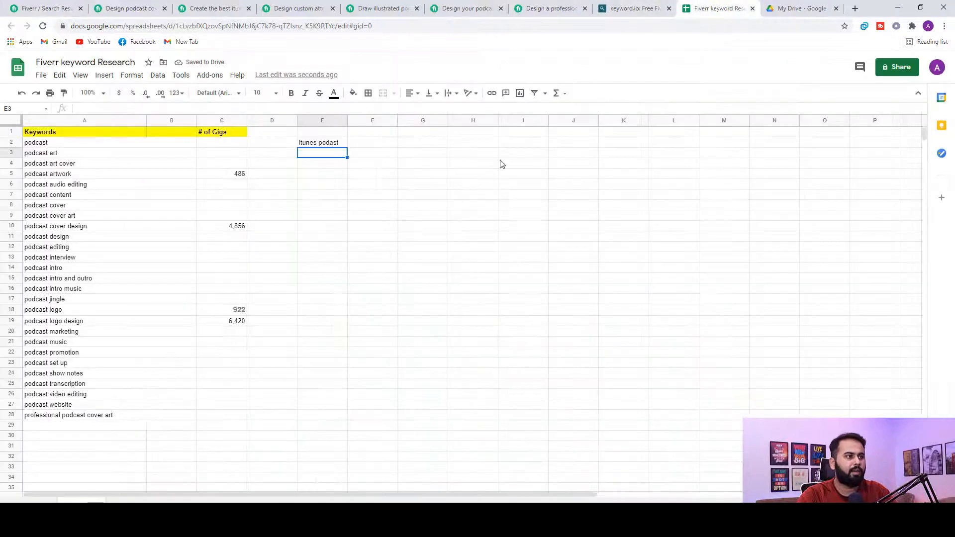
{"action": "key", "text": "Right"}
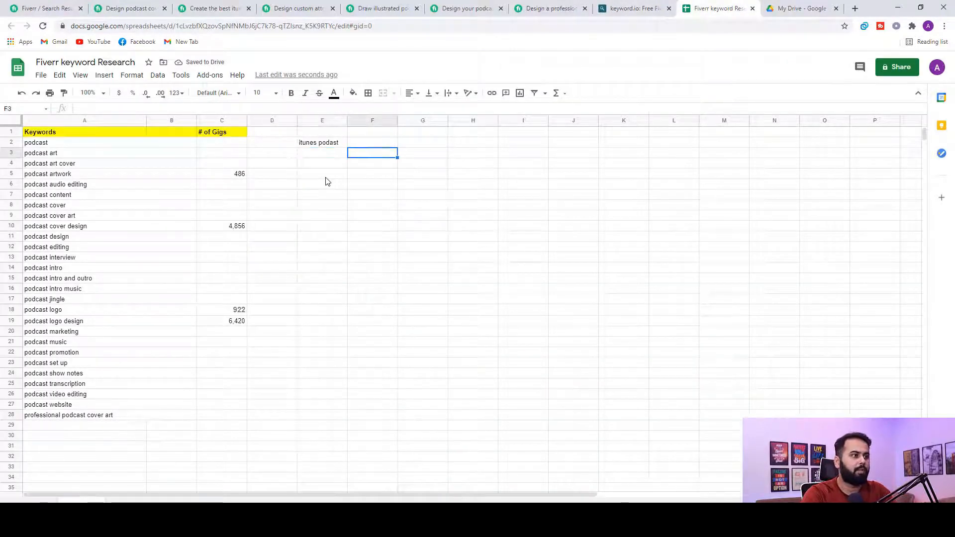
{"action": "key", "text": "Up"}
{"action": "key", "text": "Return"}
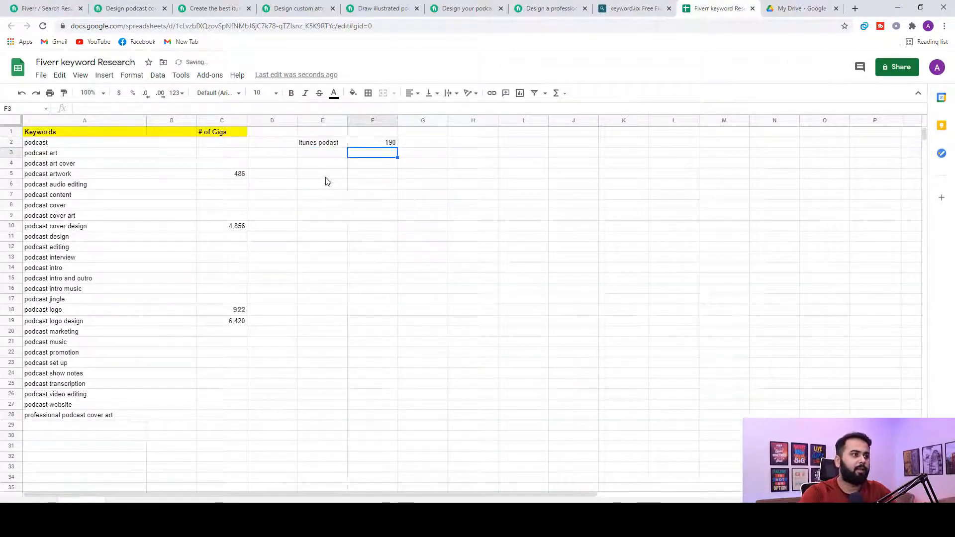
{"action": "left_click", "coordinate": [410, 166]}
{"action": "left_click_drag", "start_coordinate": [316, 133], "coordinate": [401, 148]}
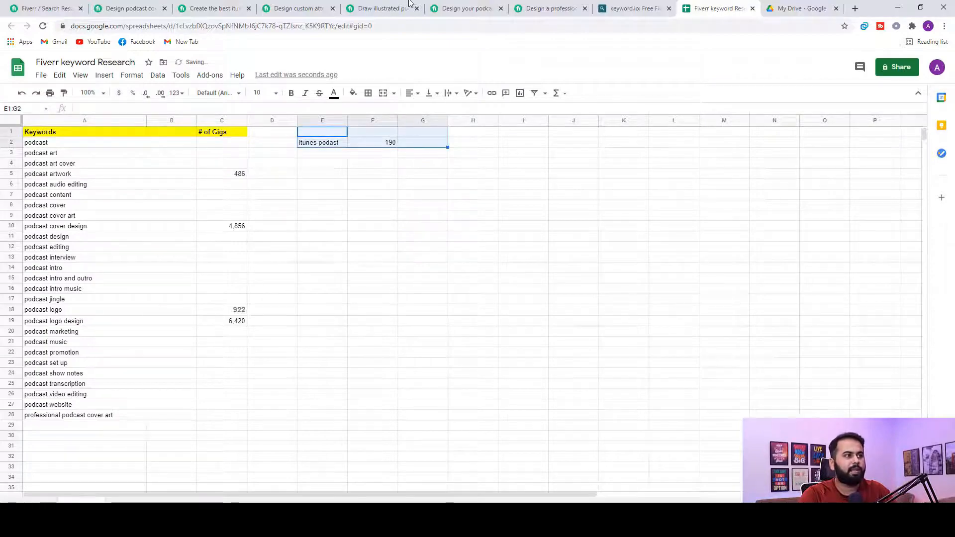
Examine the related tags of the Fiverr gig for podcast cover art and a professional itunes podcast logo
{"action": "left_click", "coordinate": [409, 7]}
{"action": "left_click", "coordinate": [131, 8]}
{"action": "scroll", "coordinate": [275, 267], "scroll_direction": "down", "scroll_amount": 3}
{"action": "scroll", "coordinate": [276, 268], "scroll_direction": "down", "scroll_amount": 20}
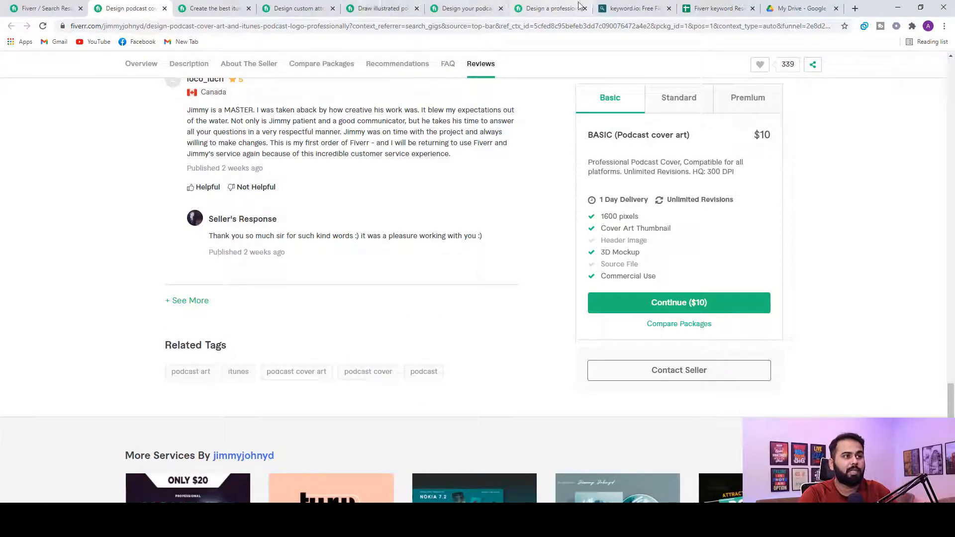
Open the "professional podcast cover art for spotify or itunes" gig from the search results and examine its related tags
{"action": "left_click", "coordinate": [45, 7]}
{"action": "scroll", "coordinate": [325, 276], "scroll_direction": "down", "scroll_amount": 12}
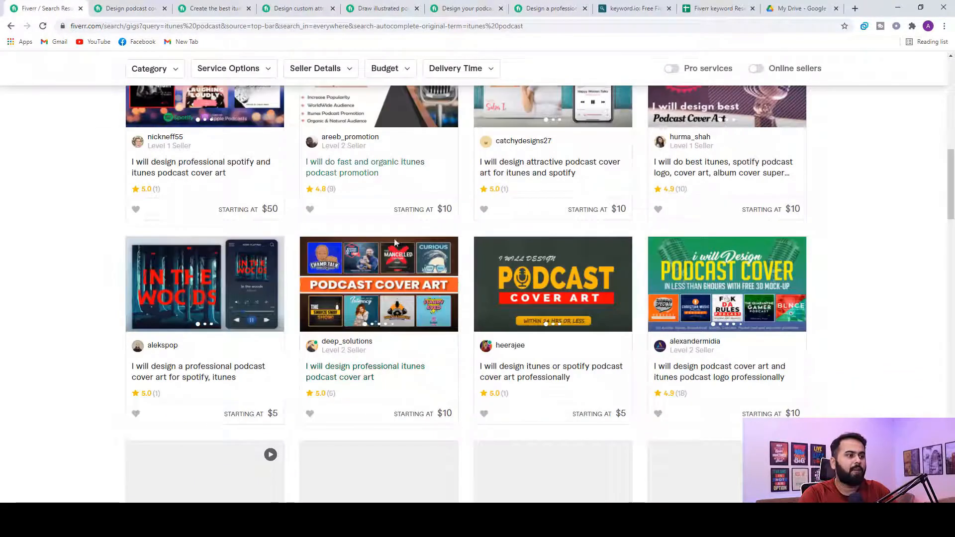
{"action": "scroll", "coordinate": [368, 199], "scroll_direction": "up", "scroll_amount": 6}
{"action": "left_click", "coordinate": [369, 185]}
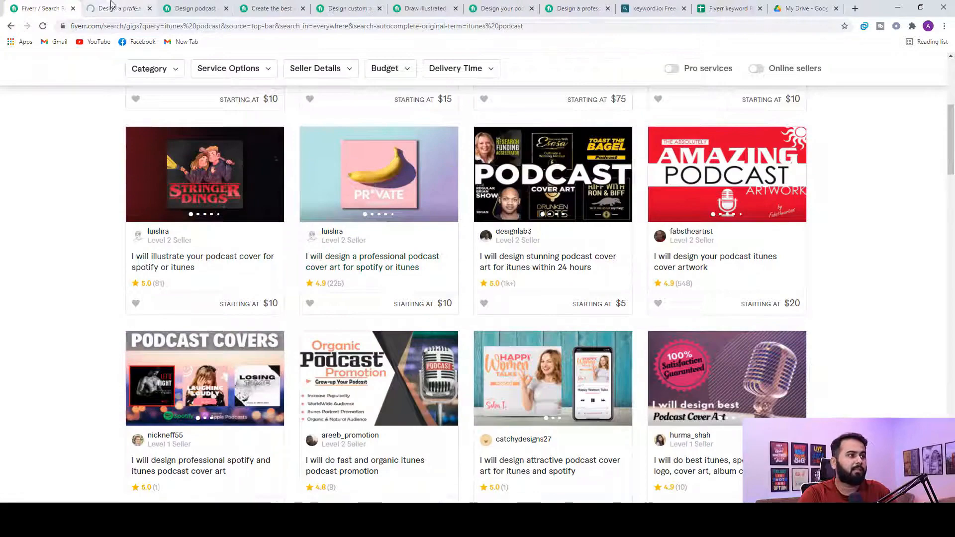
{"action": "scroll", "coordinate": [942, 371], "scroll_direction": "down", "scroll_amount": 15}
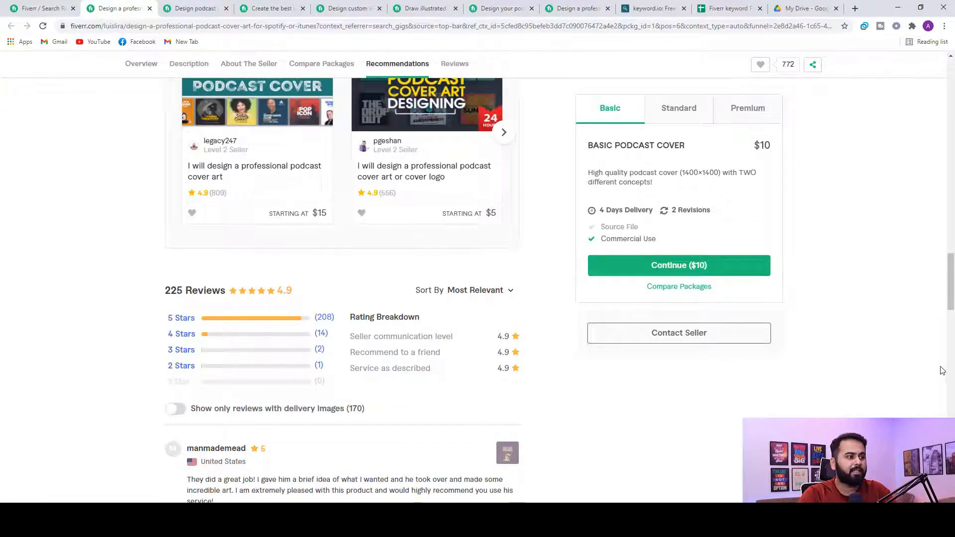
{"action": "scroll", "coordinate": [953, 316], "scroll_direction": "down", "scroll_amount": 15}
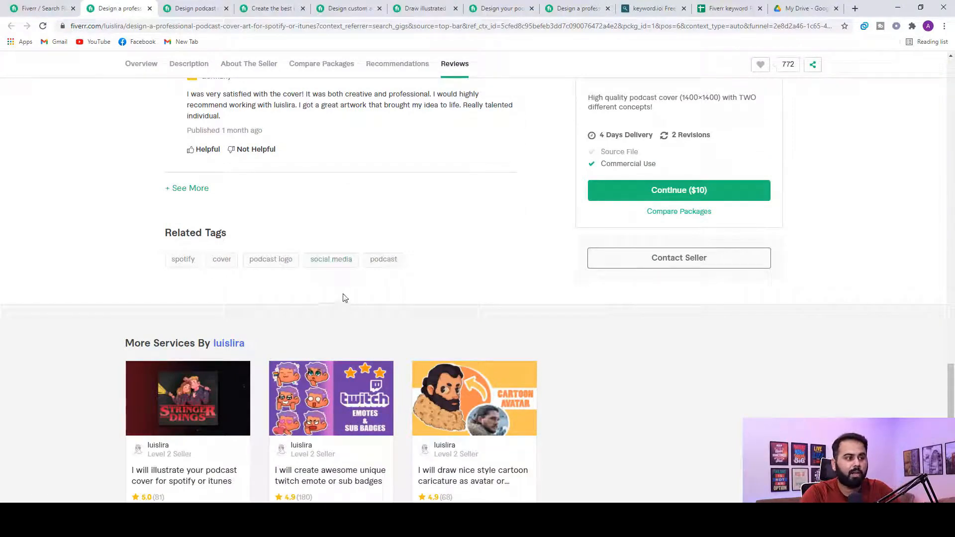
{"action": "left_click_drag", "start_coordinate": [950, 391], "coordinate": [950, 84]}
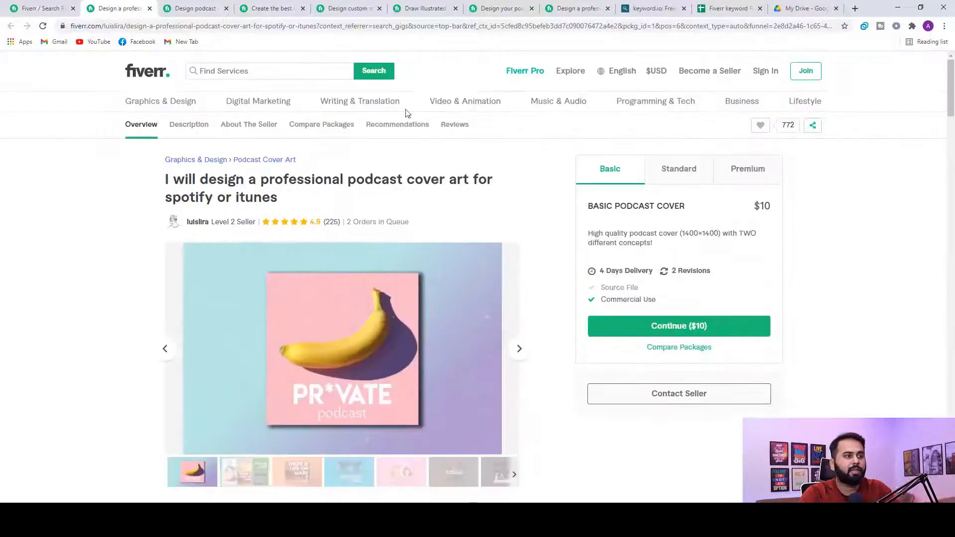
Revisit the keyword.io results for "logo" and return to the Fiverr keyword Research spreadsheet
{"action": "left_click", "coordinate": [654, 9]}
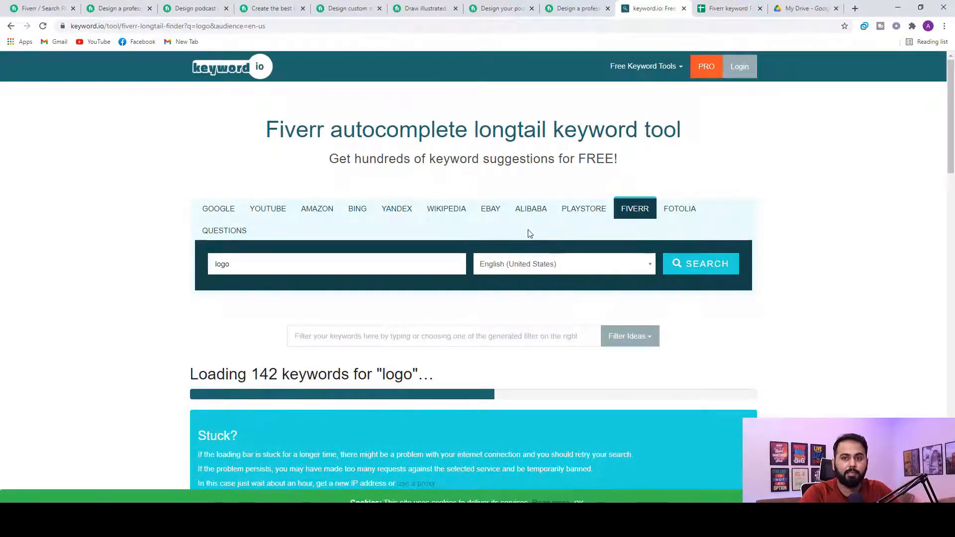
{"action": "key", "text": "ctrl+Tab"}
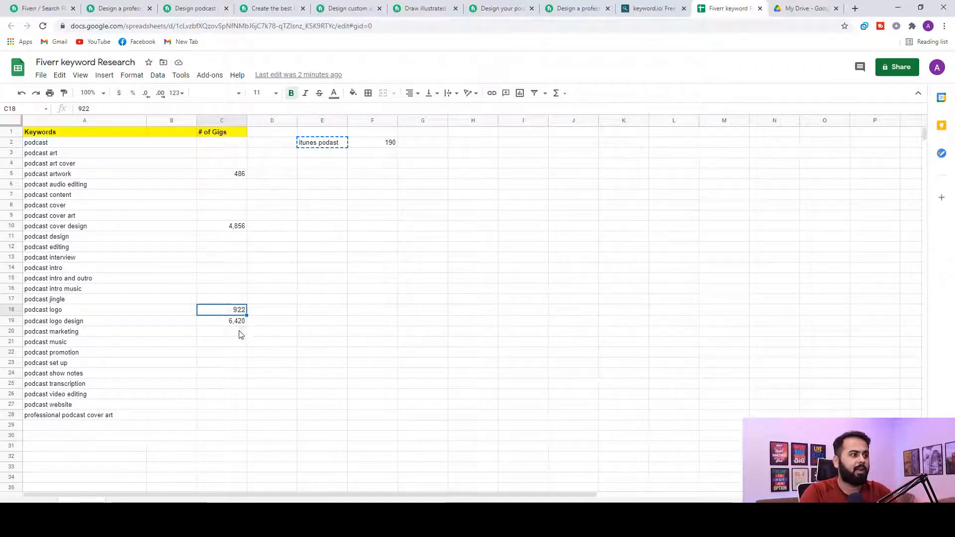
Compare the recorded gig counts for podcast logo design, podcast cover design and podcast artwork
{"action": "key", "text": "Down"}
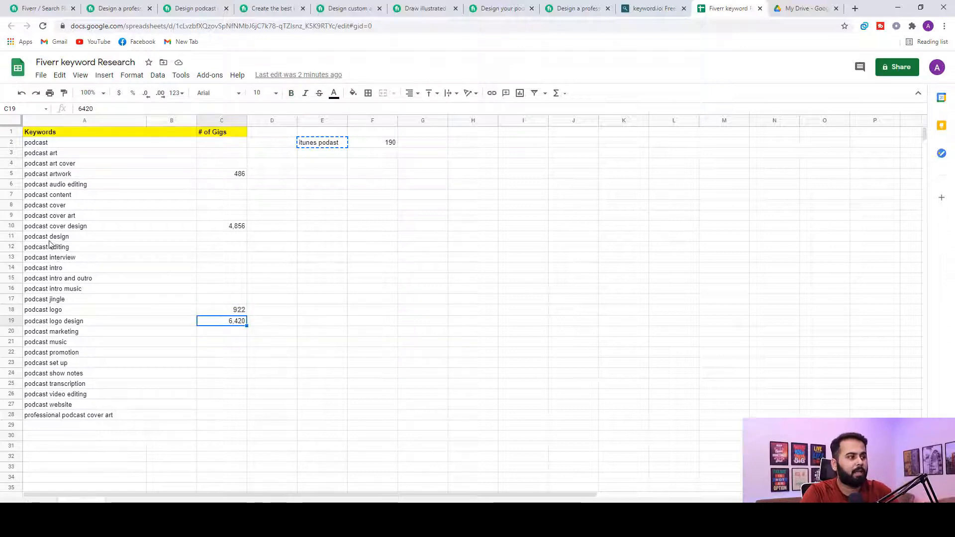
{"action": "left_click_drag", "start_coordinate": [49, 240], "coordinate": [151, 241]}
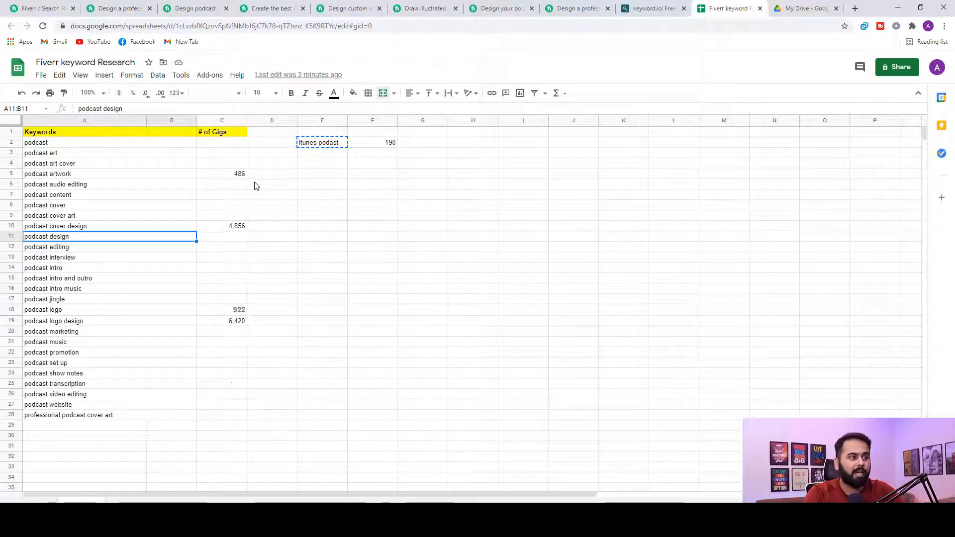
{"action": "left_click", "coordinate": [237, 178]}
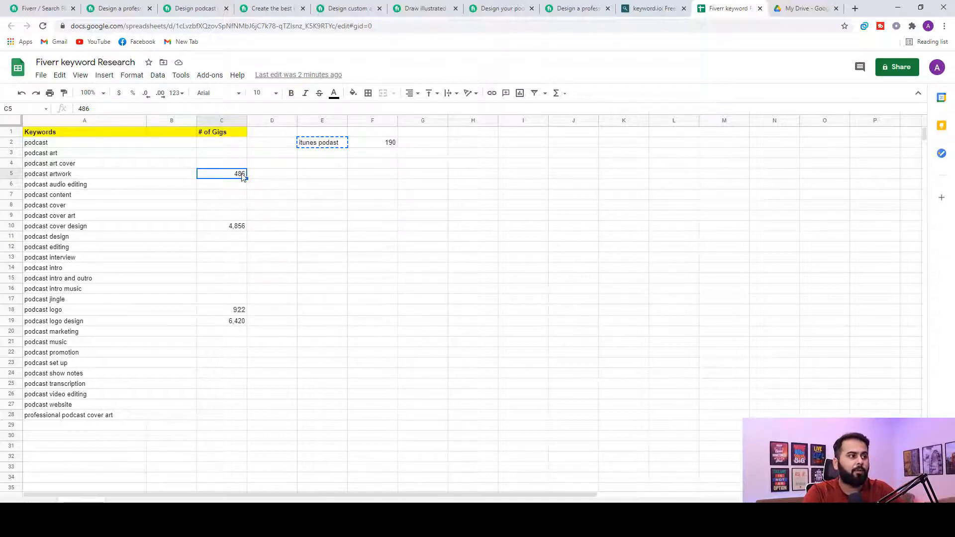
{"action": "left_click", "coordinate": [238, 326]}
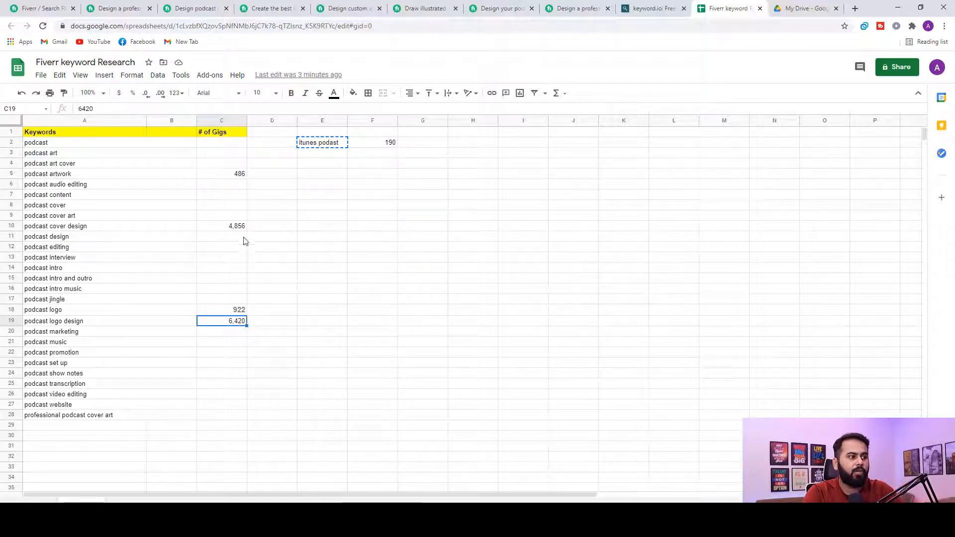
{"action": "left_click", "coordinate": [243, 228]}
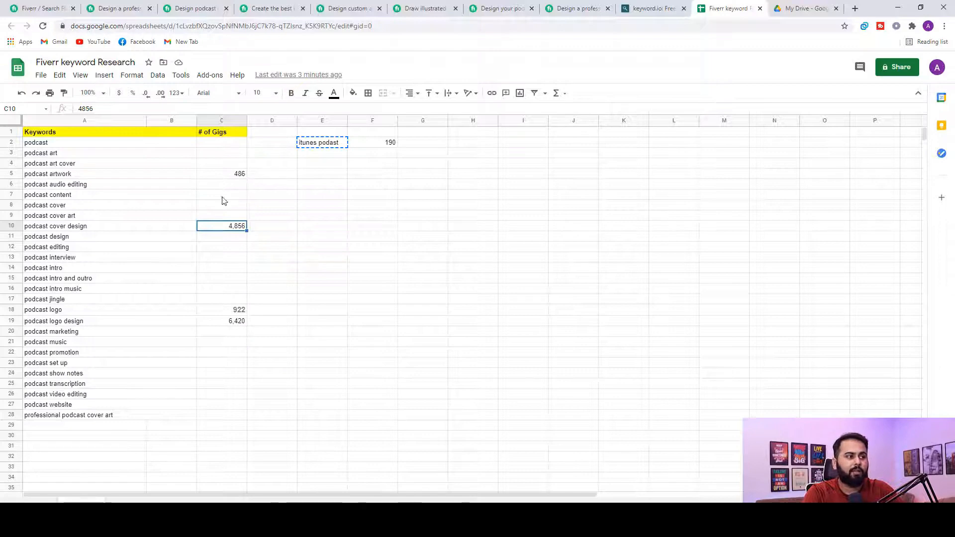
{"action": "left_click", "coordinate": [240, 175]}
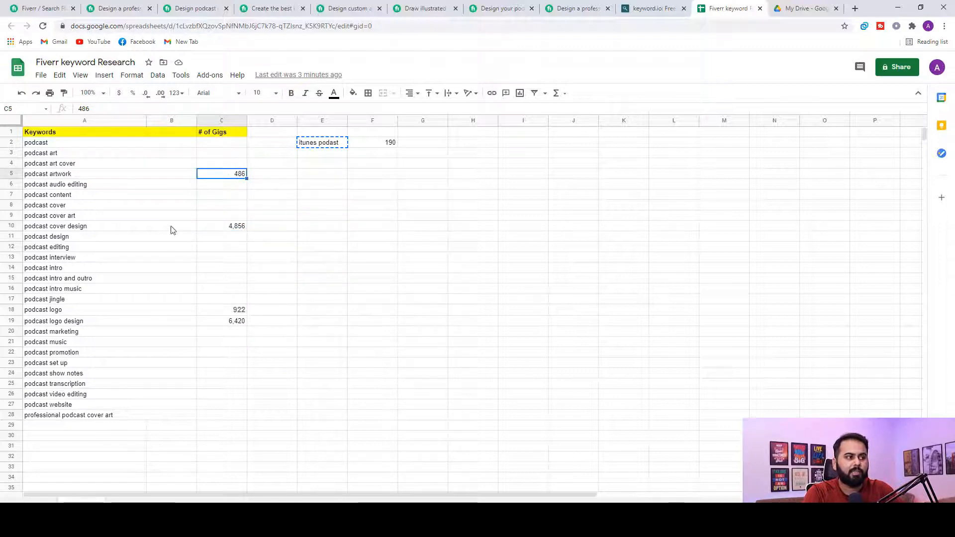